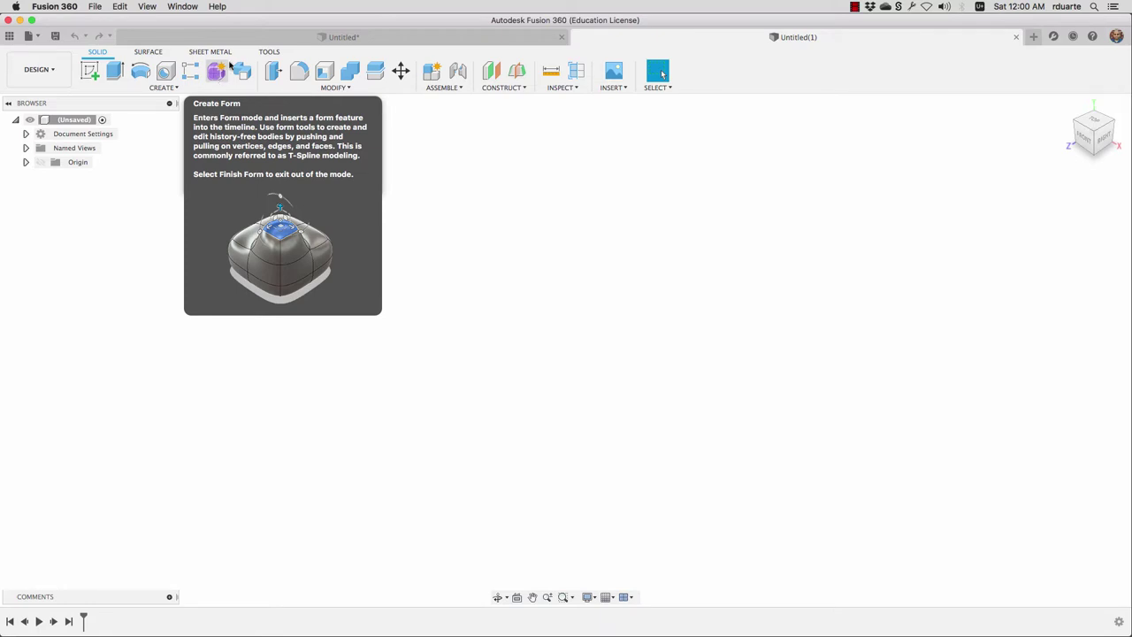
Step: Create a form and insert the image teether.jpg as a canvas on the XY plane
{"action": "left_click", "coordinate": [218, 71]}
{"action": "left_click", "coordinate": [217, 73]}
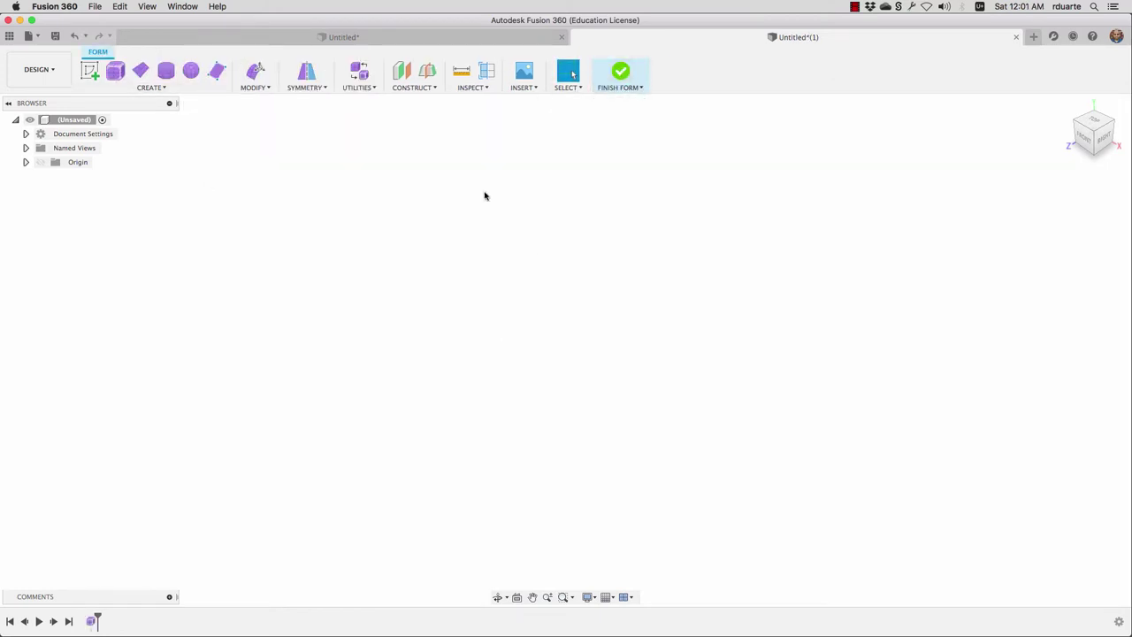
{"action": "left_click", "coordinate": [522, 88]}
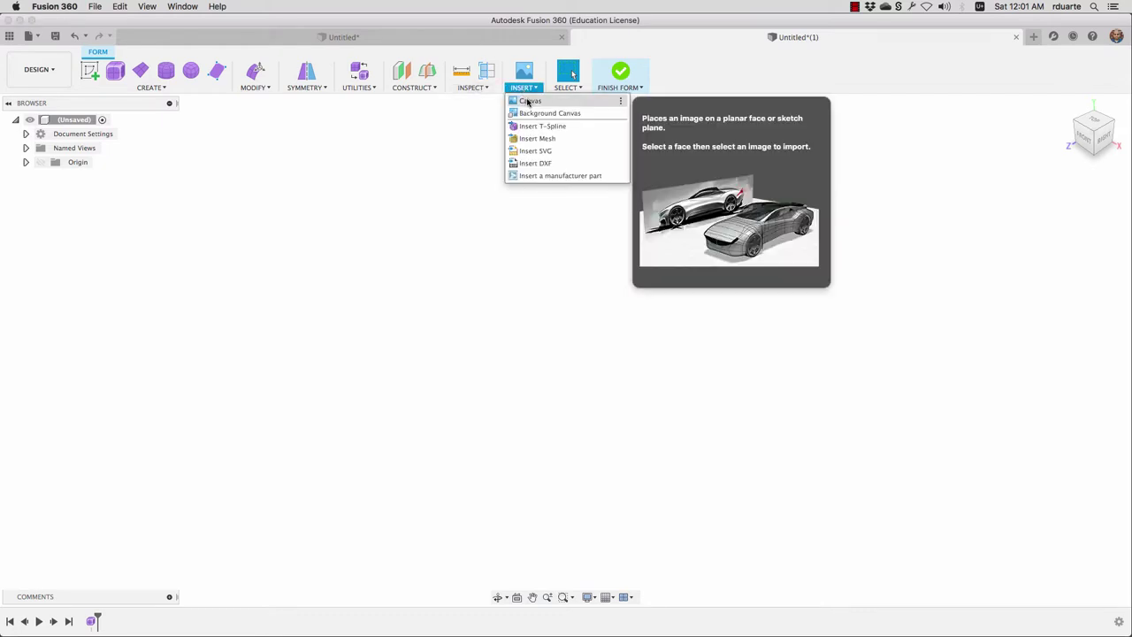
{"action": "left_click", "coordinate": [529, 103]}
{"action": "left_click", "coordinate": [468, 441]}
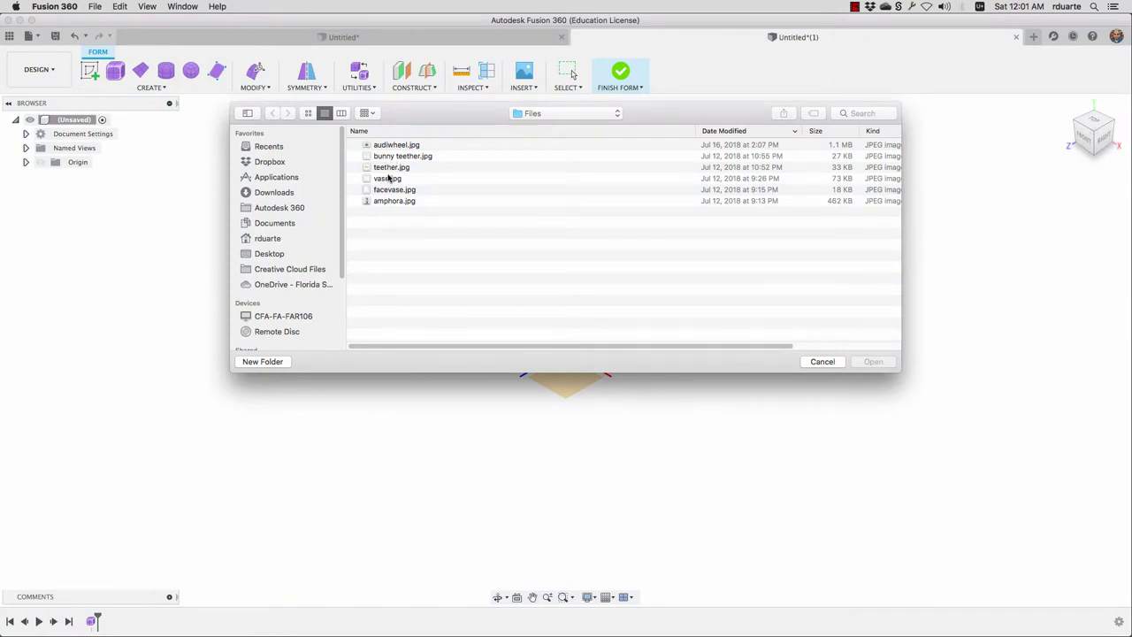
{"action": "left_click", "coordinate": [389, 168]}
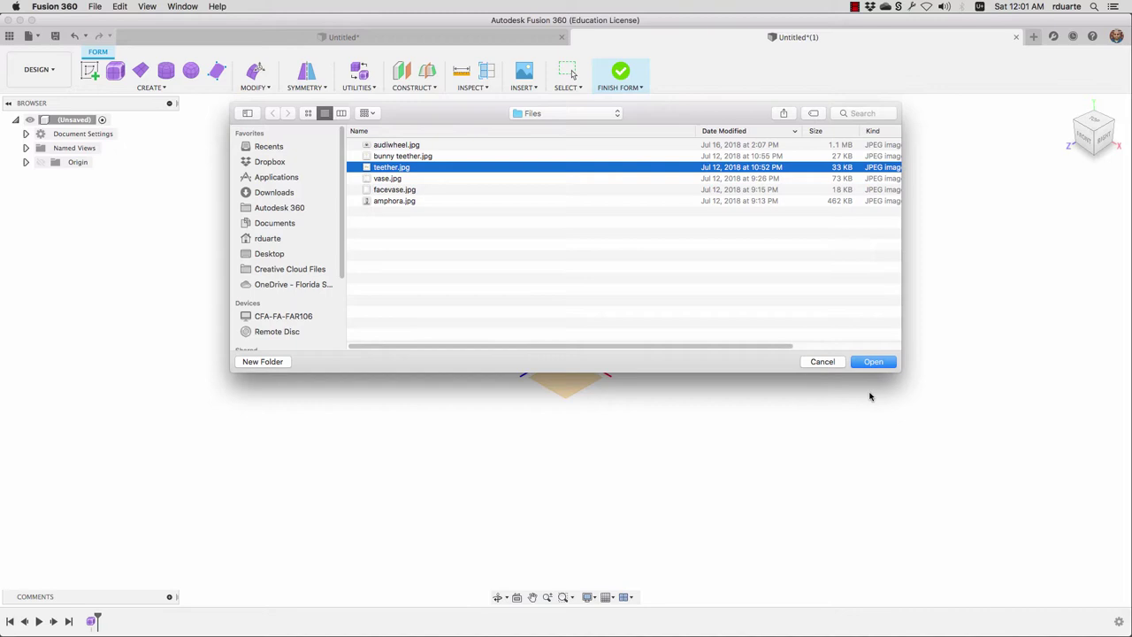
{"action": "left_click", "coordinate": [873, 362]}
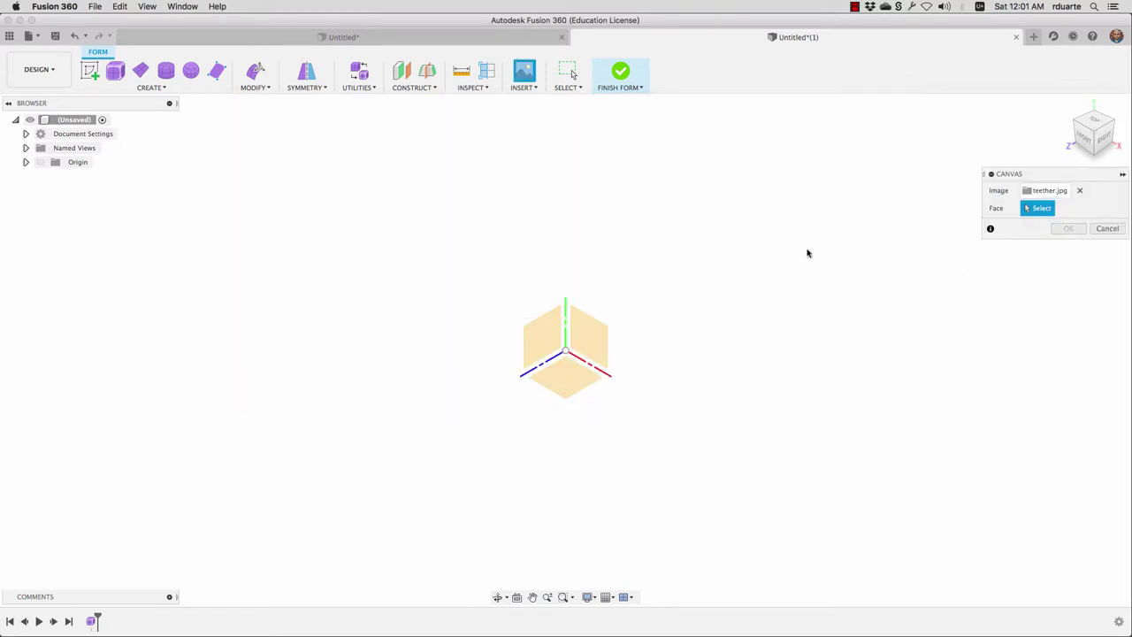
{"action": "left_click", "coordinate": [593, 337]}
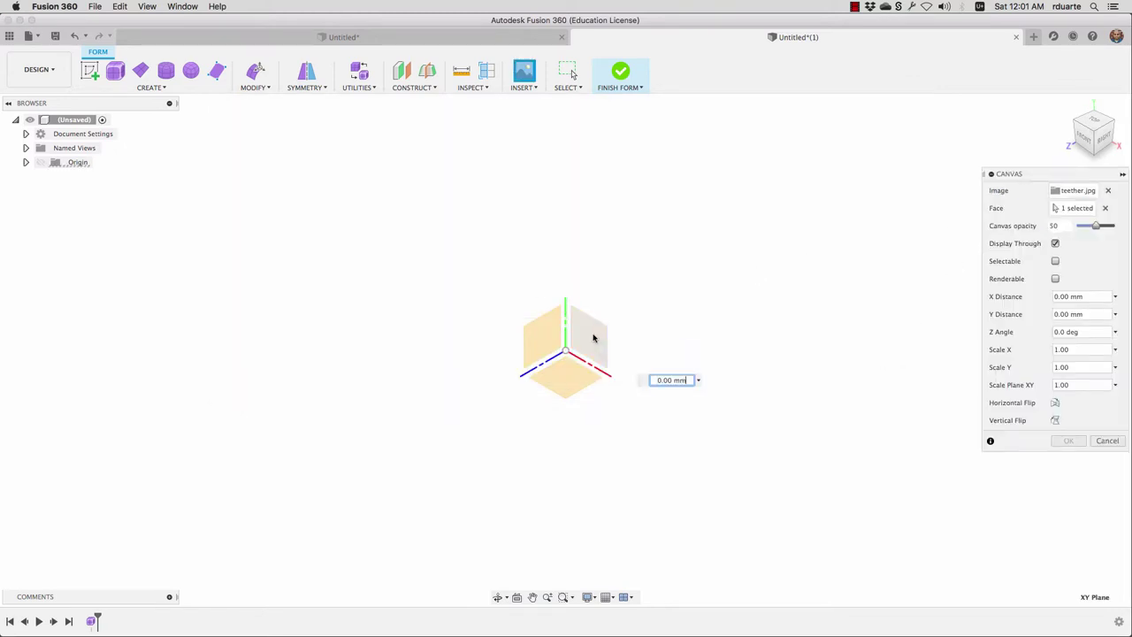
{"action": "left_click", "coordinate": [1069, 441]}
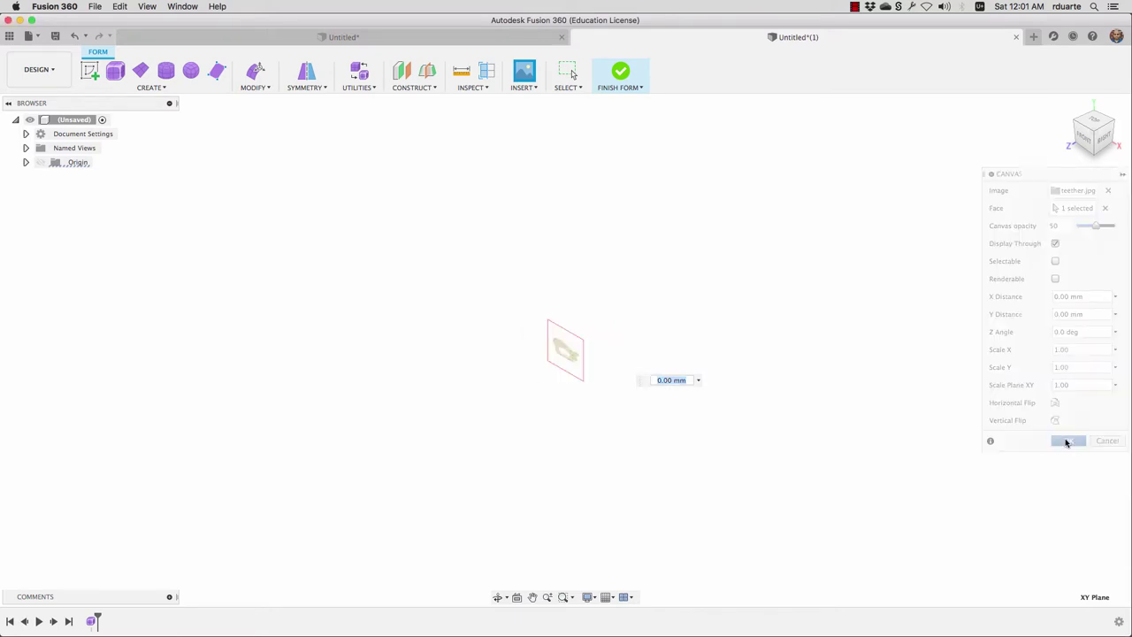
Step: Calibrate the teether canvas in the front view to 100 mm between the whale's head edge and its tail tip
{"action": "left_click", "coordinate": [25, 176]}
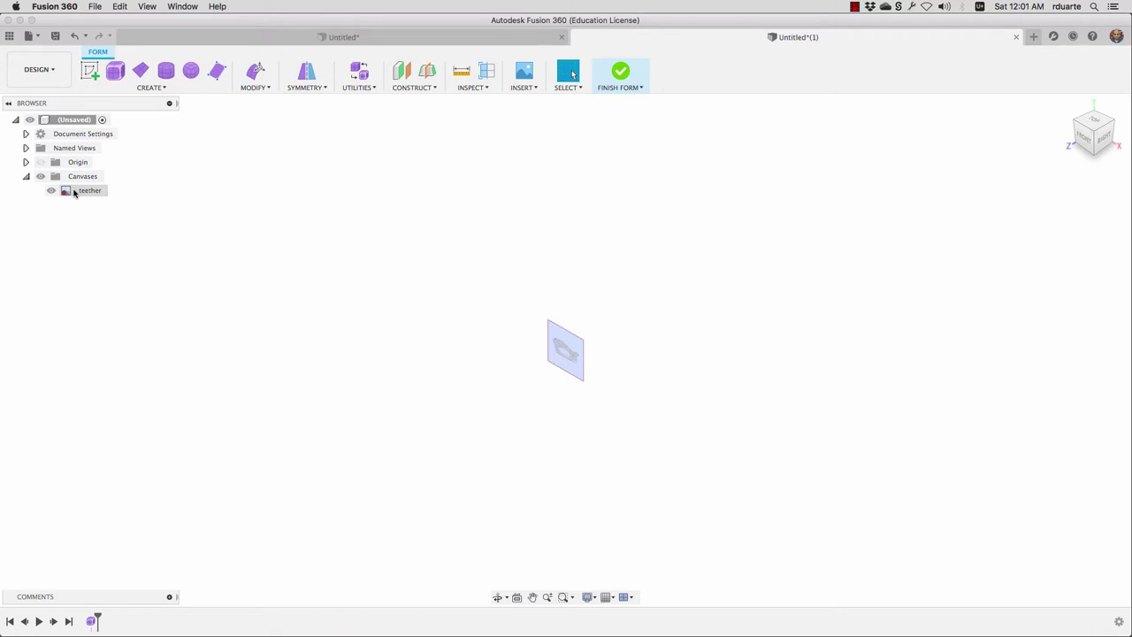
{"action": "right_click", "coordinate": [74, 192]}
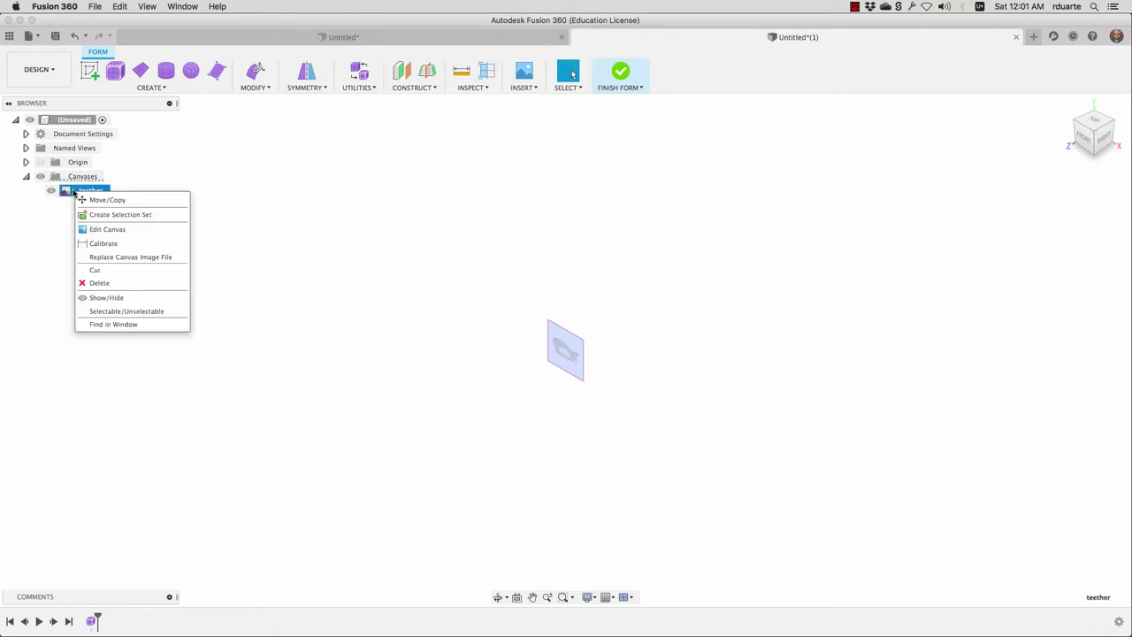
{"action": "left_click", "coordinate": [106, 244]}
{"action": "left_click", "coordinate": [1084, 143]}
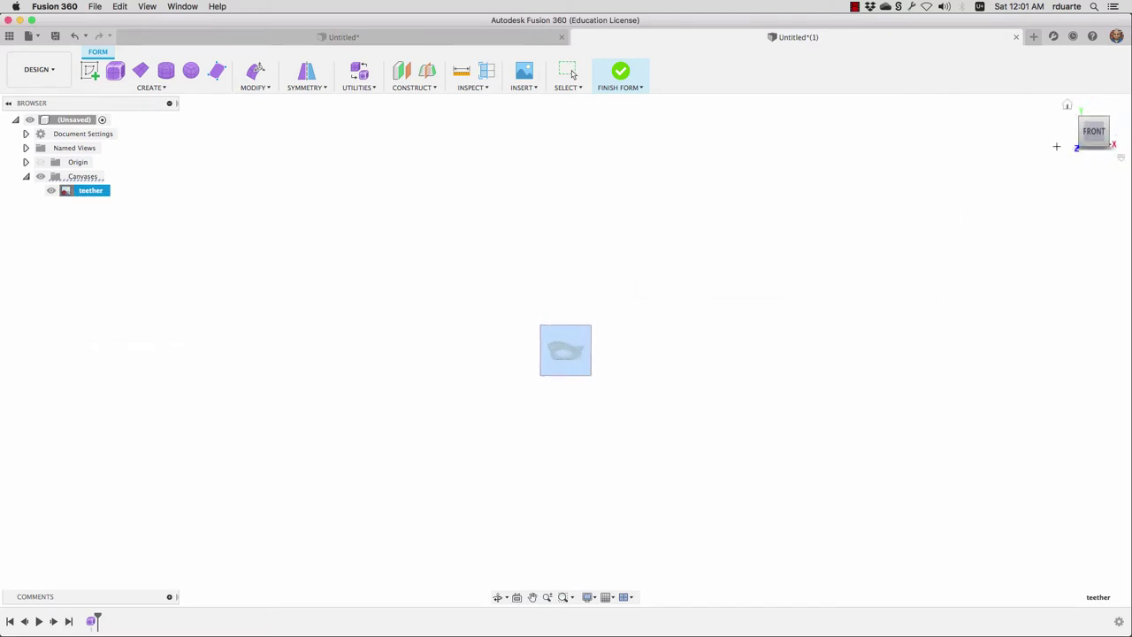
{"action": "scroll", "coordinate": [566, 360], "scroll_direction": "down", "scroll_amount": 3}
{"action": "scroll", "coordinate": [566, 360], "scroll_direction": "up", "scroll_amount": 10}
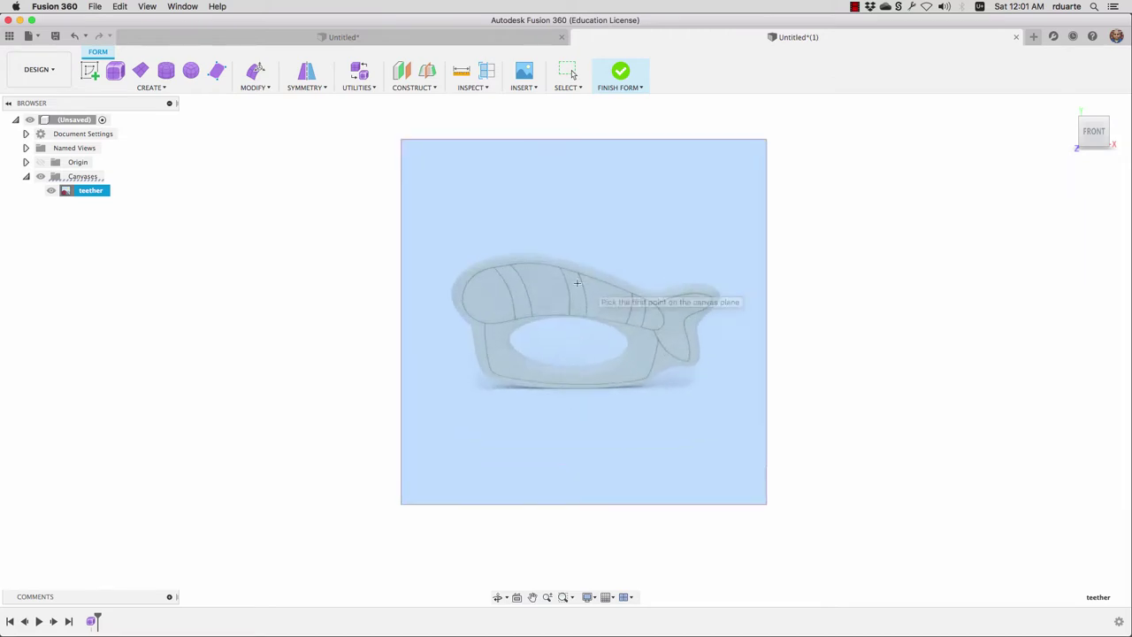
{"action": "scroll", "coordinate": [580, 283], "scroll_direction": "up", "scroll_amount": 3}
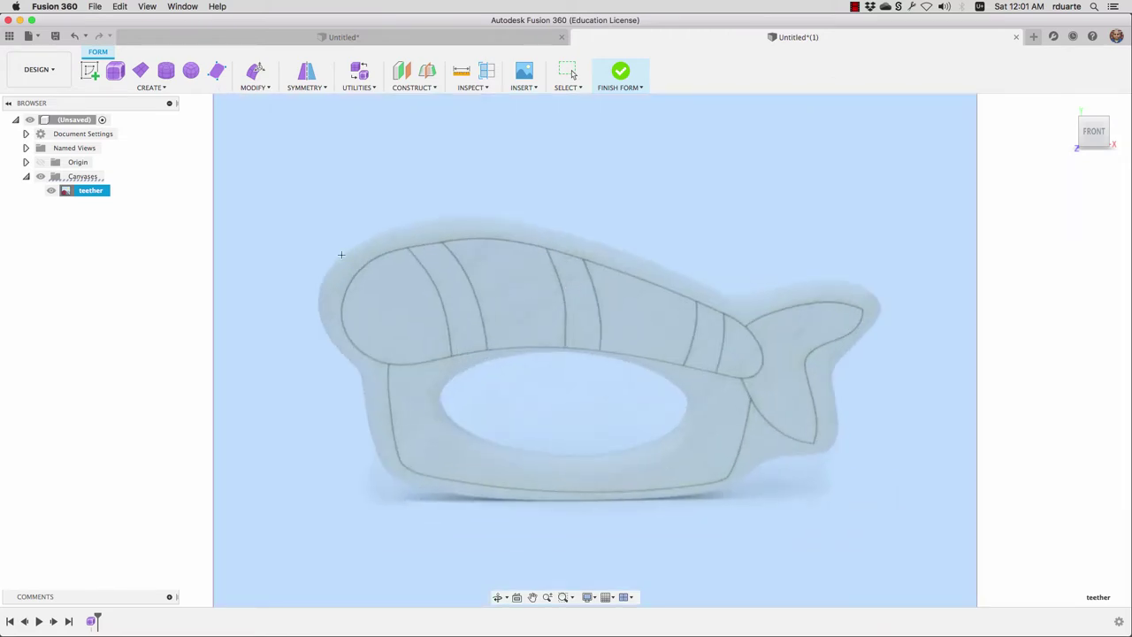
{"action": "left_click", "coordinate": [317, 302]}
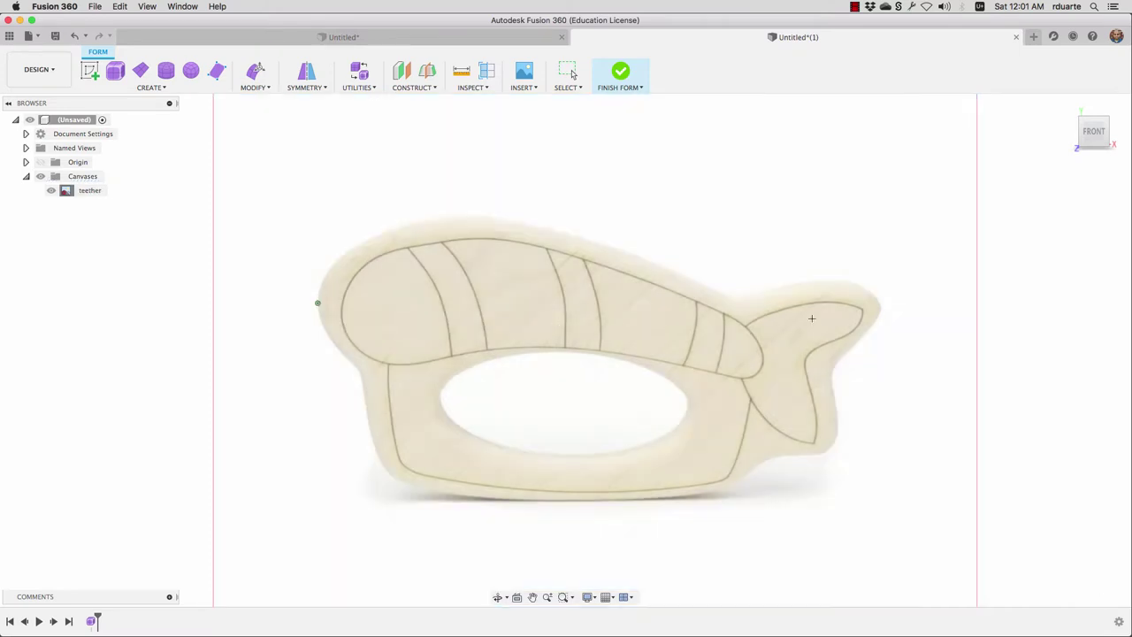
{"action": "left_click", "coordinate": [879, 305]}
{"action": "type", "text": "100"}
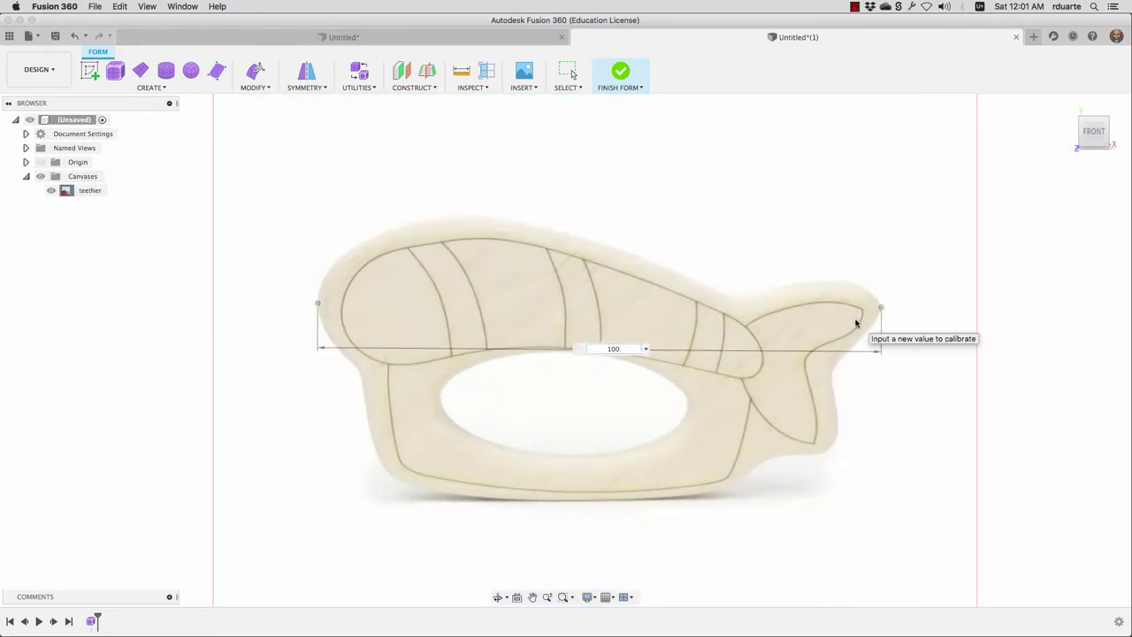
{"action": "key", "text": "Return"}
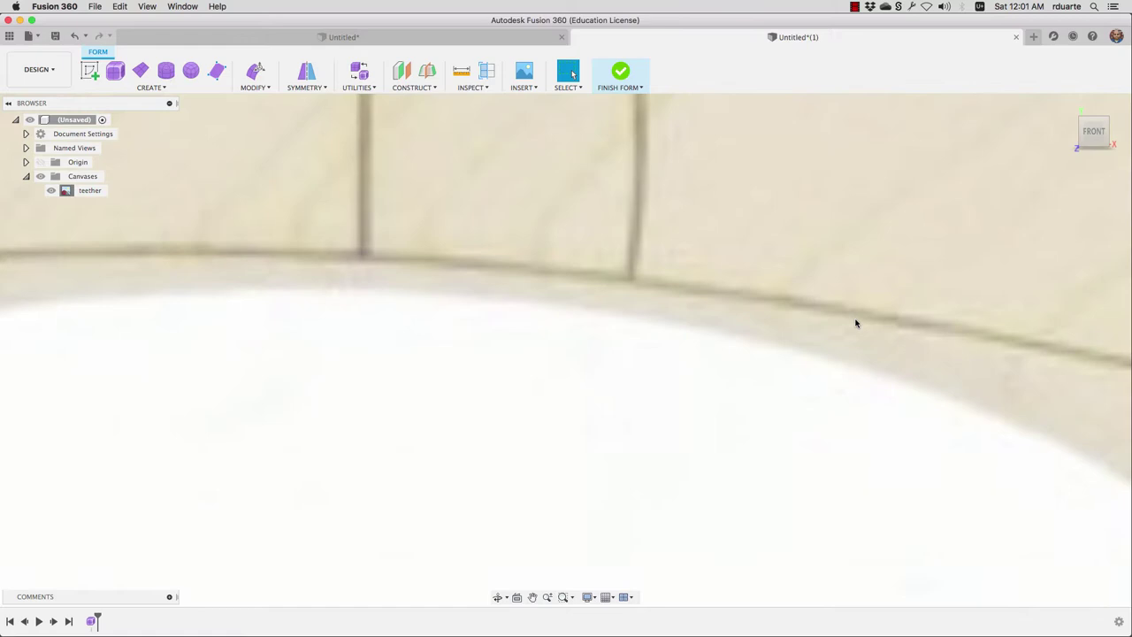
{"action": "key", "text": "F6"}
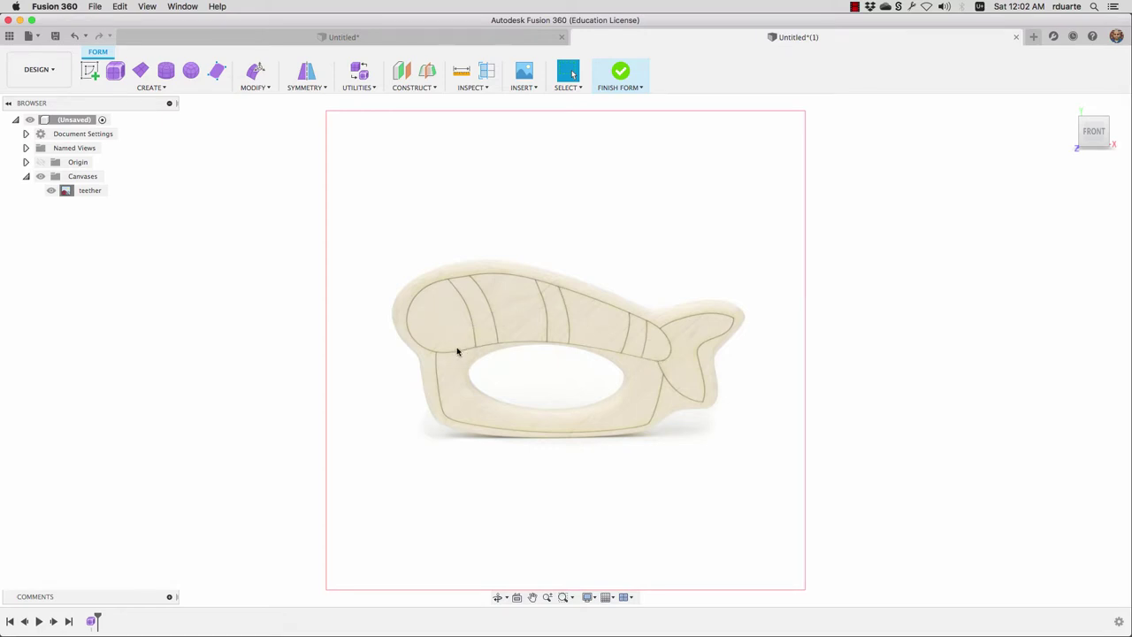
Step: With the Face tool, trace two adjoining four-sided faces along the teether's bottom bar, below the oval hole
{"action": "left_click", "coordinate": [150, 88]}
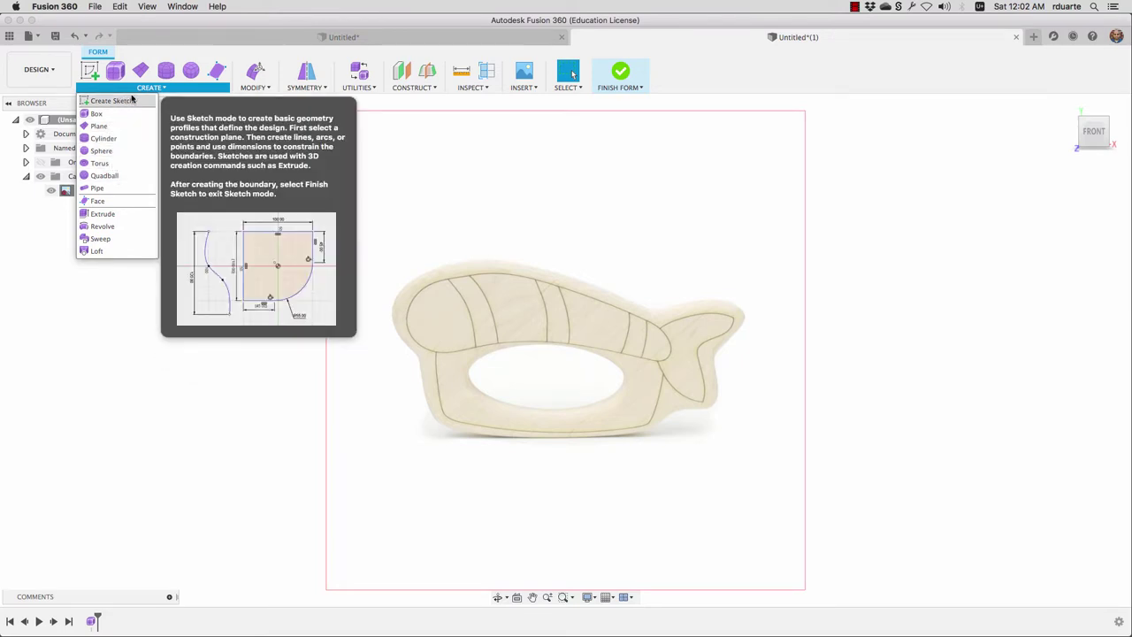
{"action": "left_click", "coordinate": [217, 72]}
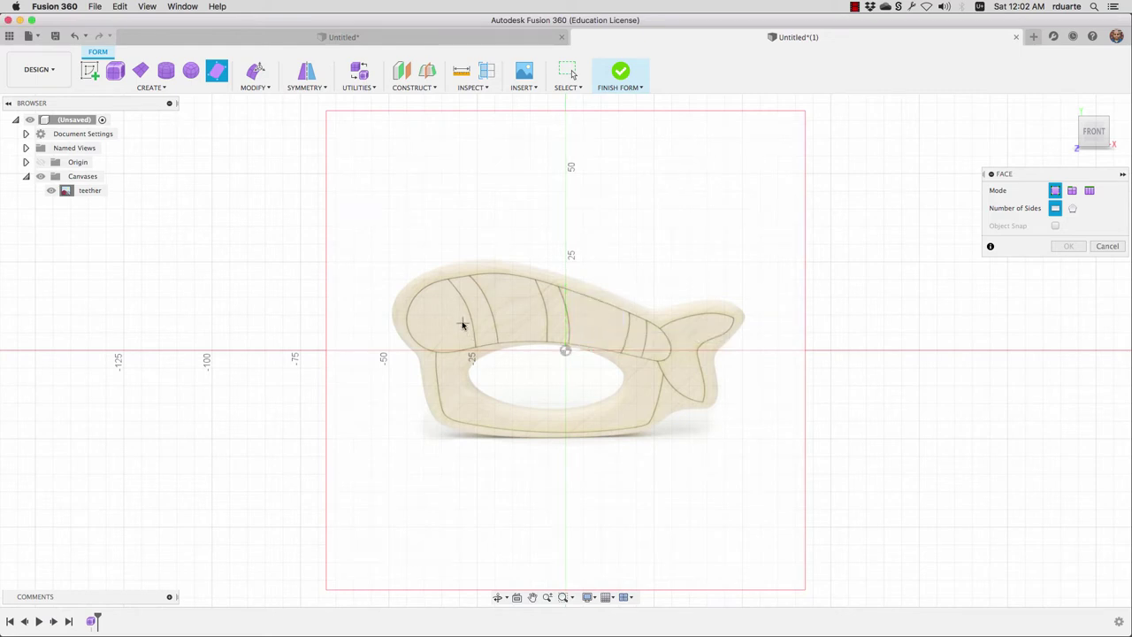
{"action": "scroll", "coordinate": [459, 324], "scroll_direction": "up", "scroll_amount": 5}
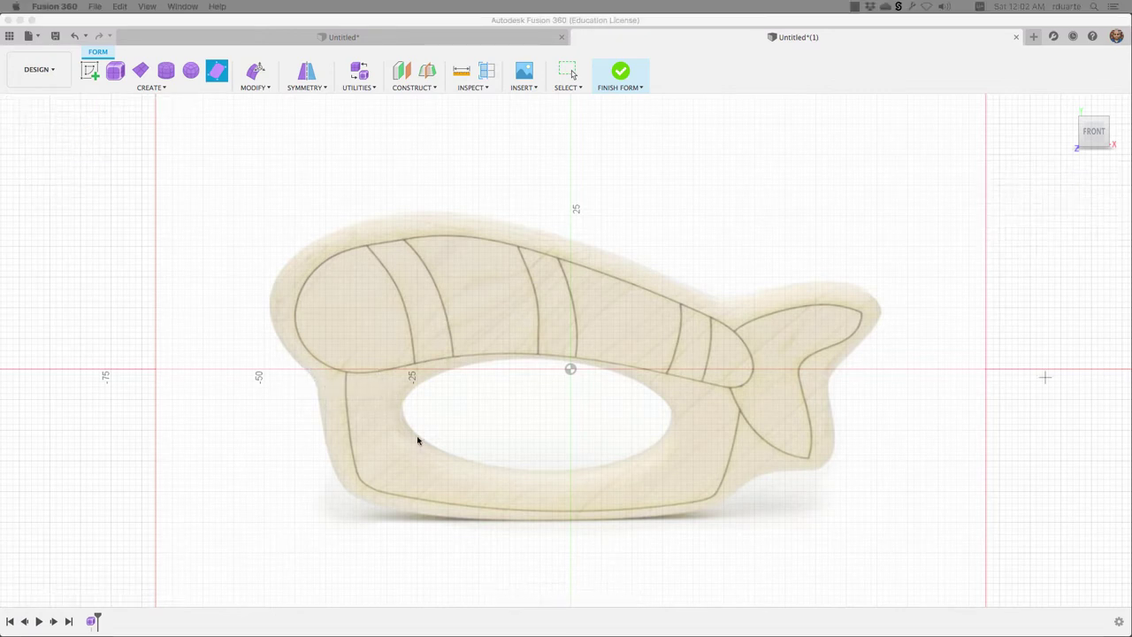
{"action": "left_click", "coordinate": [430, 448]}
{"action": "left_click", "coordinate": [354, 496]}
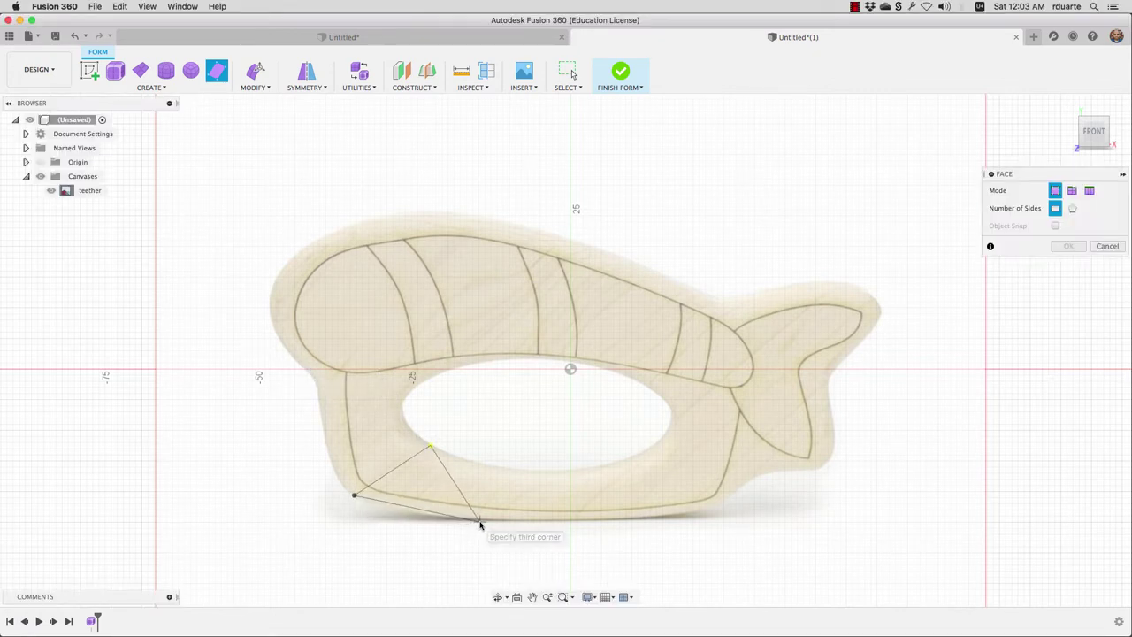
{"action": "left_click", "coordinate": [485, 524]}
{"action": "left_click", "coordinate": [497, 467]}
{"action": "left_click", "coordinate": [597, 469]}
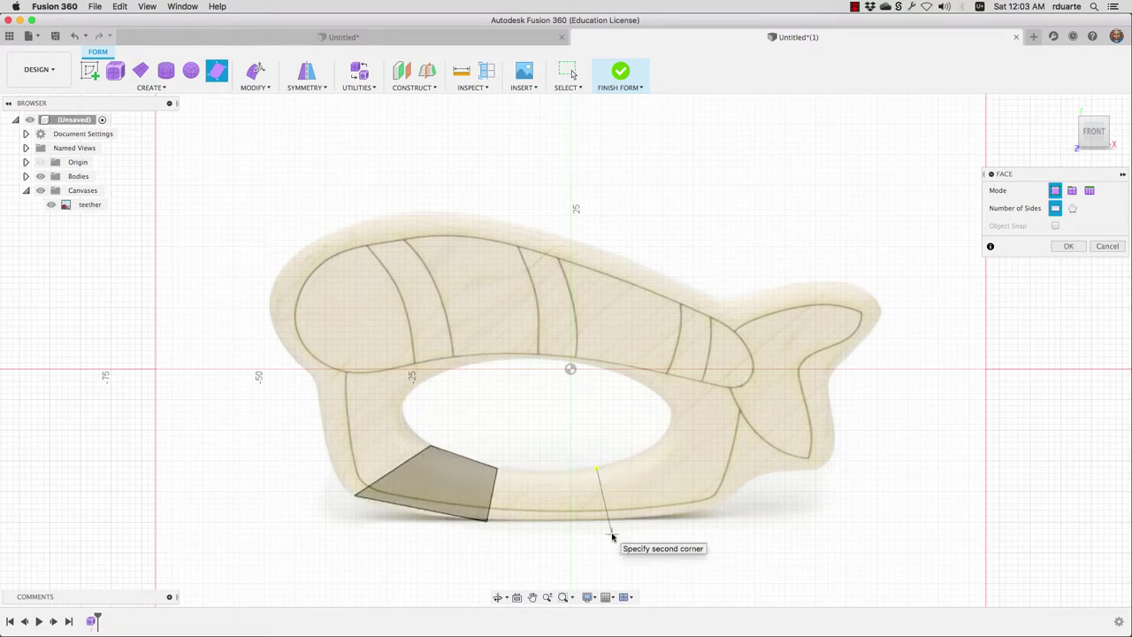
{"action": "left_click", "coordinate": [608, 520]}
{"action": "left_click", "coordinate": [485, 524]}
{"action": "left_click", "coordinate": [497, 467]}
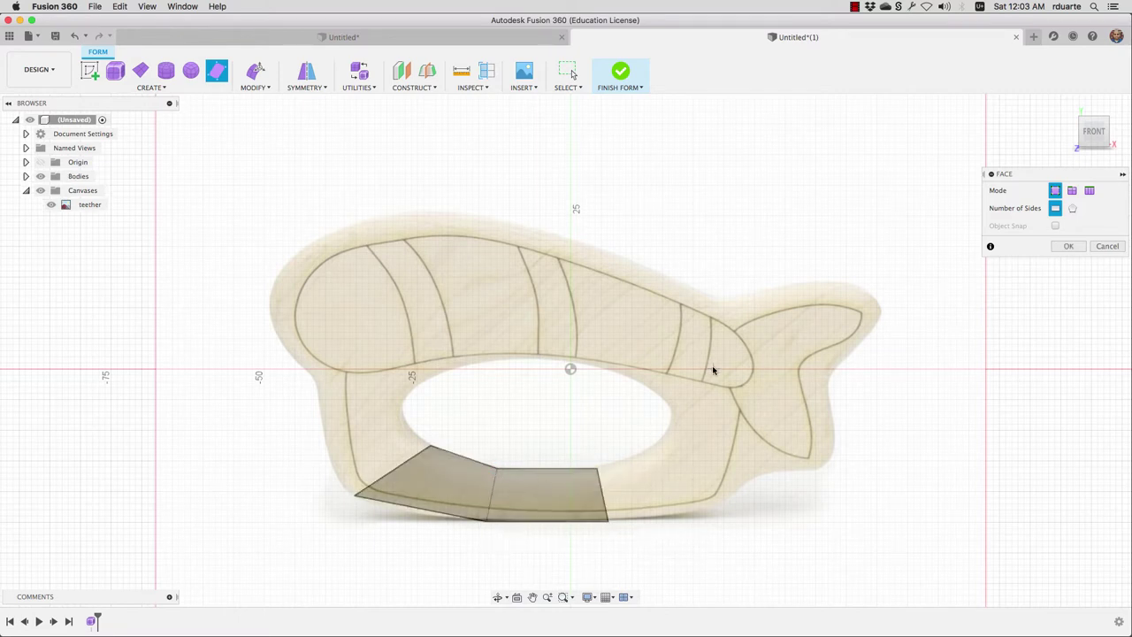
Step: Add two connected four-sided faces around the head-side end of the oval hole, from the bottom corner up to the head
{"action": "left_click", "coordinate": [401, 408]}
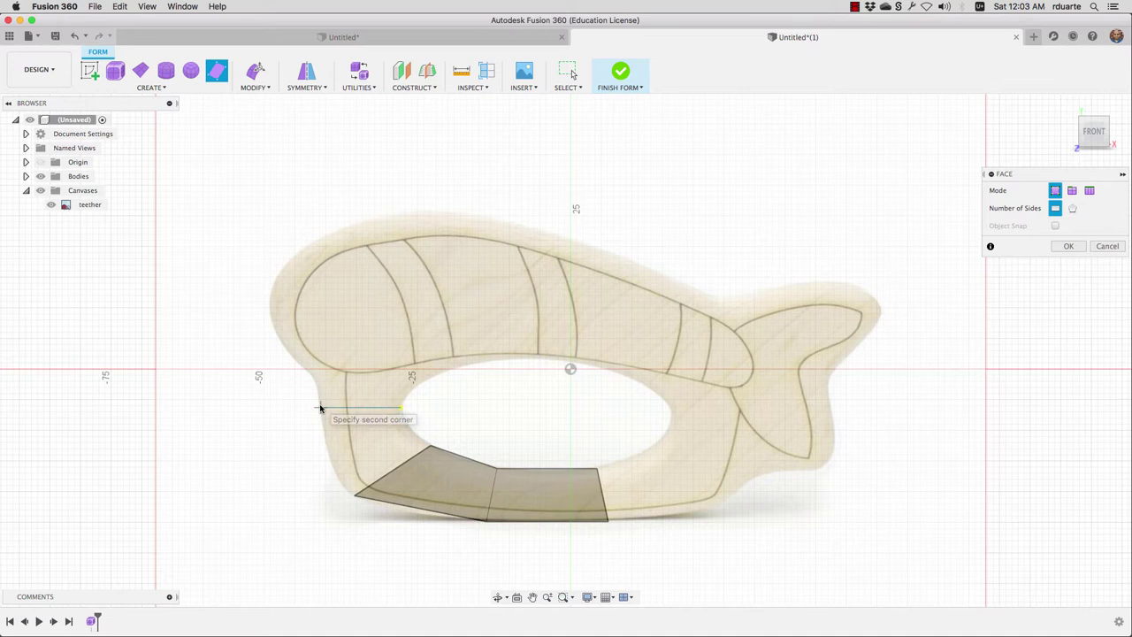
{"action": "left_click", "coordinate": [318, 408]}
{"action": "left_click", "coordinate": [352, 495]}
{"action": "left_click", "coordinate": [431, 447]}
{"action": "left_click", "coordinate": [319, 408]}
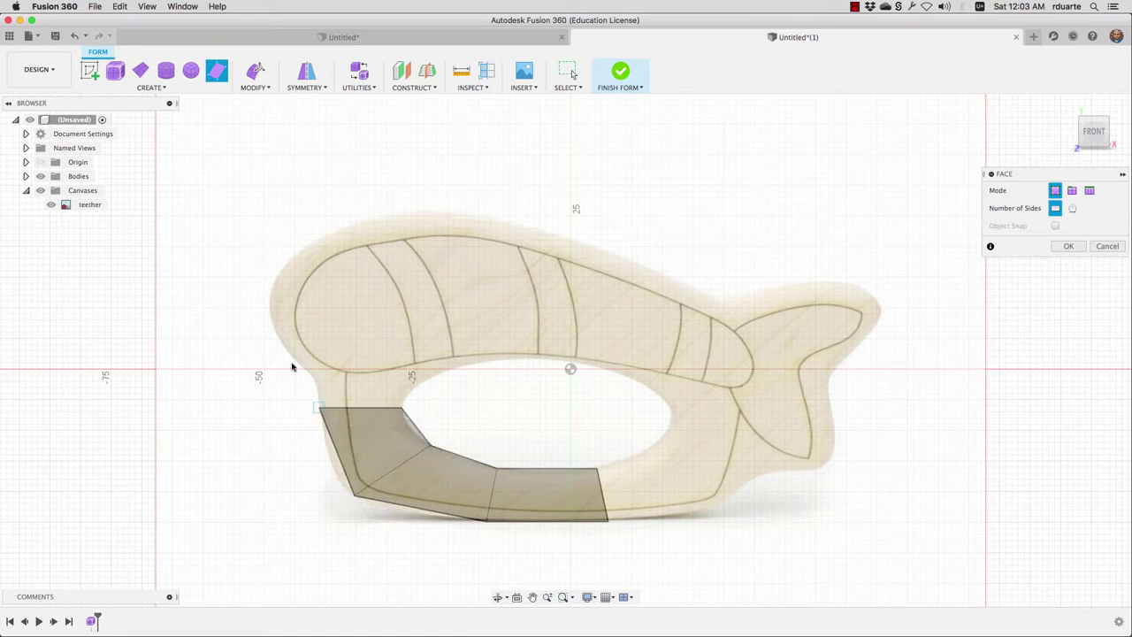
{"action": "left_click", "coordinate": [273, 325]}
{"action": "left_click", "coordinate": [447, 371]}
{"action": "left_click", "coordinate": [403, 408]}
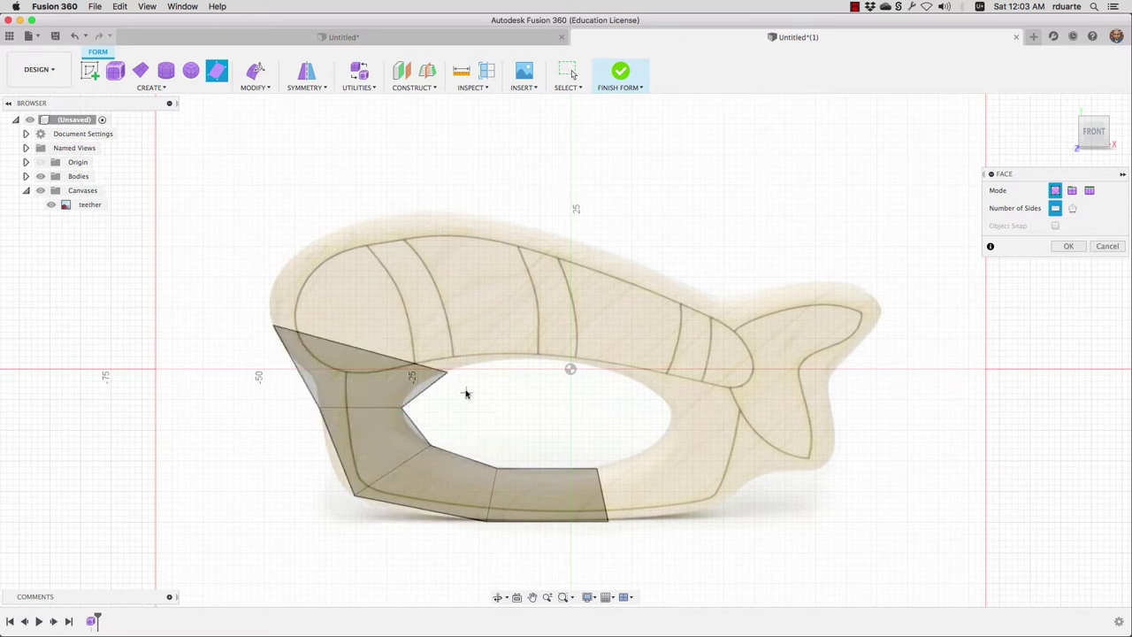
Step: Continue with three connected faces over the head and along the back above the oval hole
{"action": "left_click", "coordinate": [447, 372]}
{"action": "left_click", "coordinate": [485, 361]}
{"action": "left_click", "coordinate": [344, 226]}
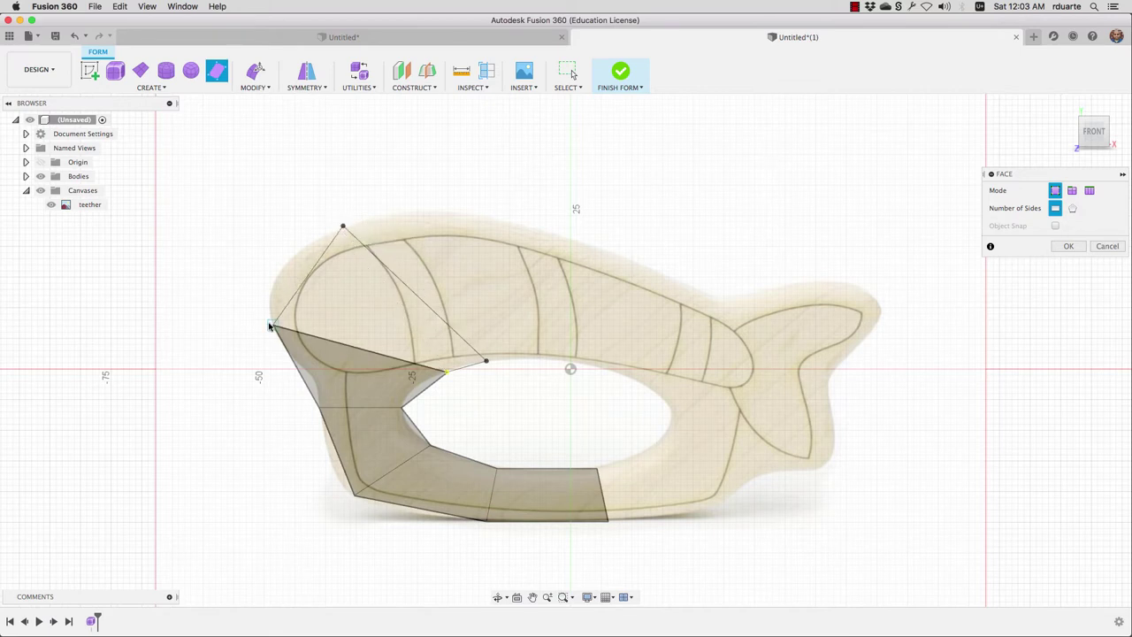
{"action": "left_click", "coordinate": [273, 326]}
{"action": "left_click", "coordinate": [344, 227]}
{"action": "left_click", "coordinate": [486, 215]}
{"action": "left_click", "coordinate": [541, 359]}
{"action": "left_click", "coordinate": [486, 360]}
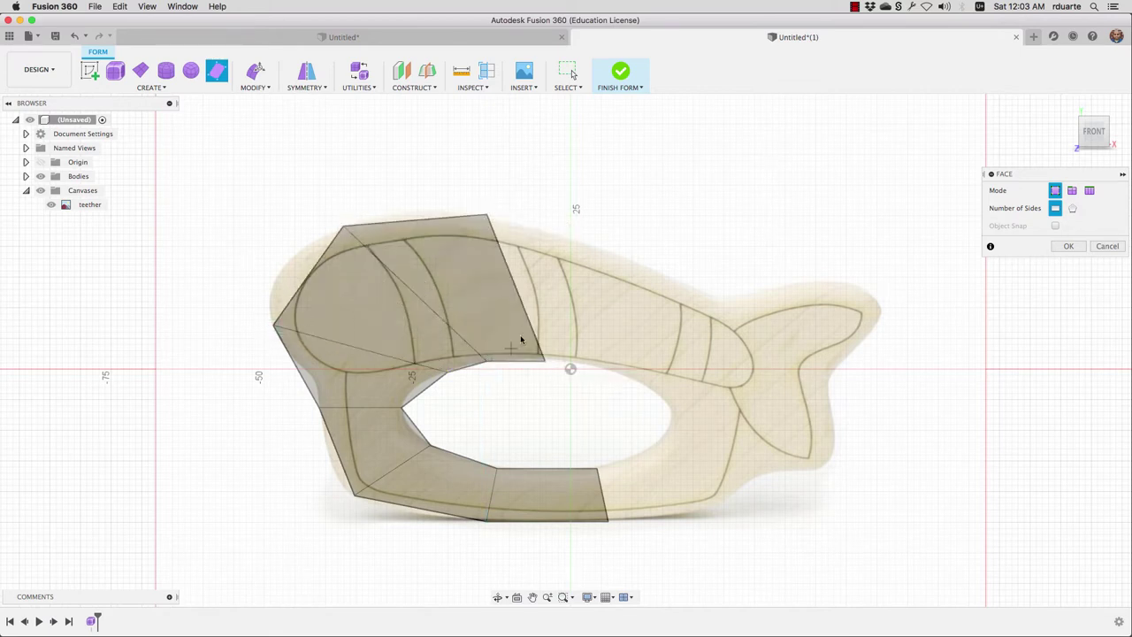
{"action": "left_click", "coordinate": [705, 292]}
{"action": "left_click", "coordinate": [644, 376]}
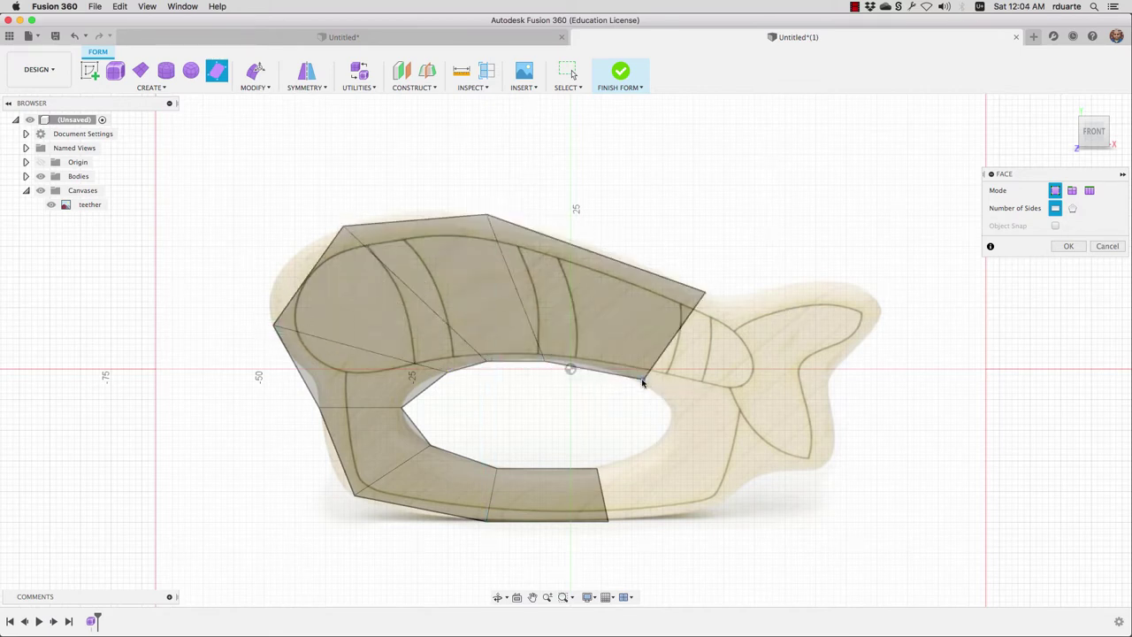
Step: Add three connected faces covering the tail base, the upper tail fin and the lower tail fin down to the oval hole
{"action": "left_click", "coordinate": [645, 376]}
{"action": "left_click", "coordinate": [674, 414]}
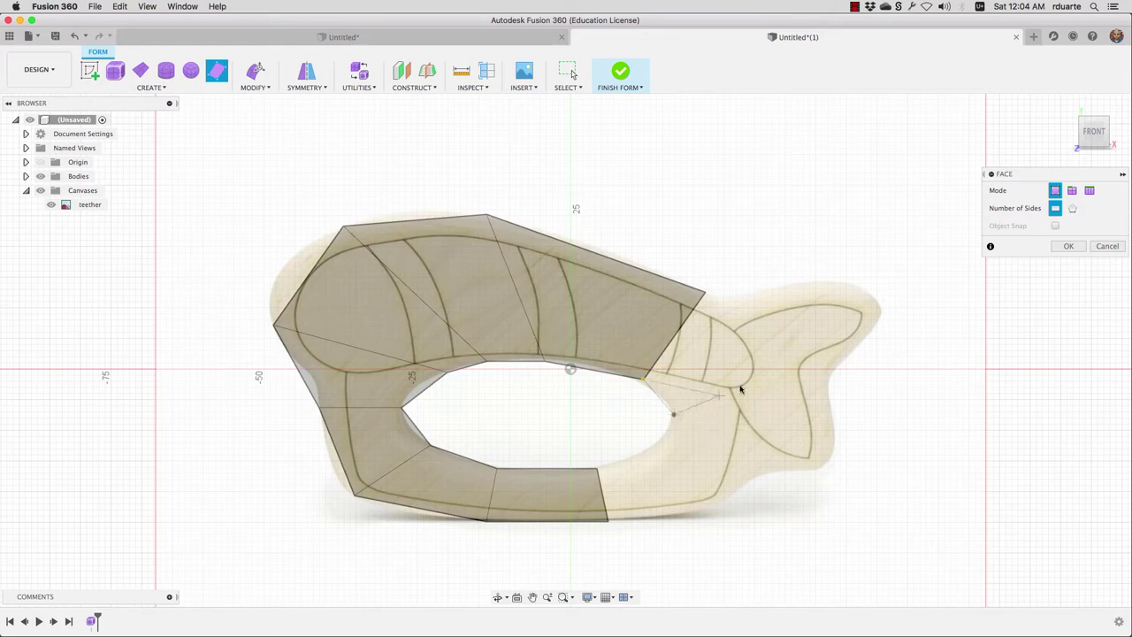
{"action": "left_click", "coordinate": [827, 380]}
{"action": "left_click", "coordinate": [705, 292]}
{"action": "left_click", "coordinate": [827, 381]}
{"action": "left_click", "coordinate": [885, 312]}
{"action": "left_click", "coordinate": [827, 276]}
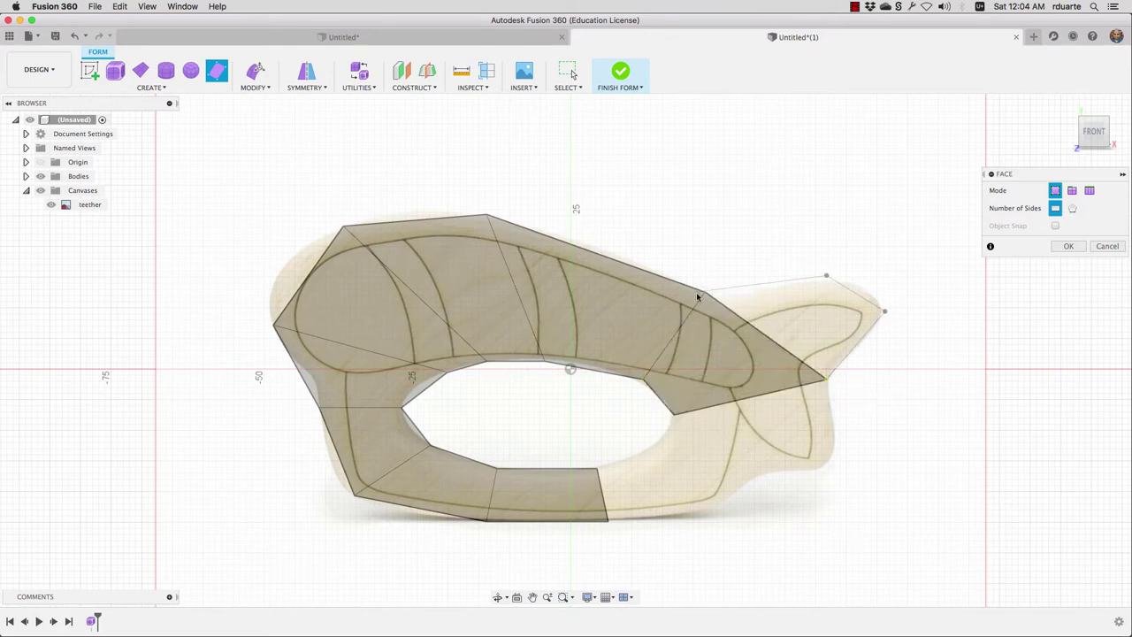
{"action": "left_click", "coordinate": [705, 292]}
{"action": "left_click", "coordinate": [828, 380]}
{"action": "left_click", "coordinate": [832, 467]}
{"action": "left_click", "coordinate": [755, 476]}
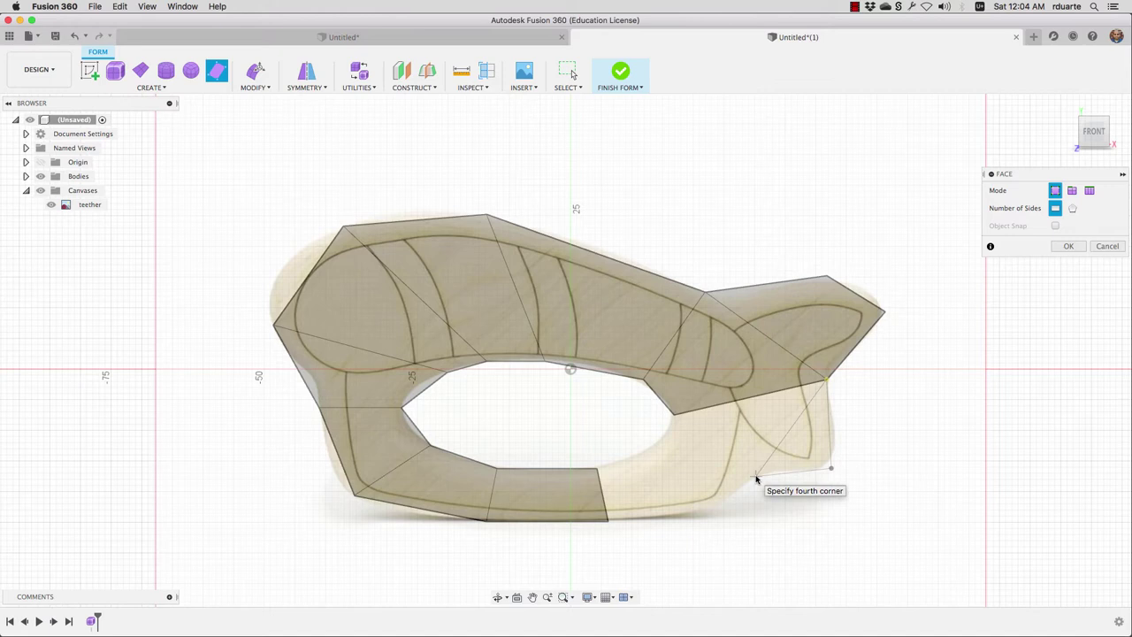
{"action": "left_click", "coordinate": [674, 414]}
Step: Close the ring around the oval hole with two faces between the bottom bar and the tail, and finish the Face command
{"action": "left_click", "coordinate": [597, 468]}
{"action": "left_click", "coordinate": [662, 445]}
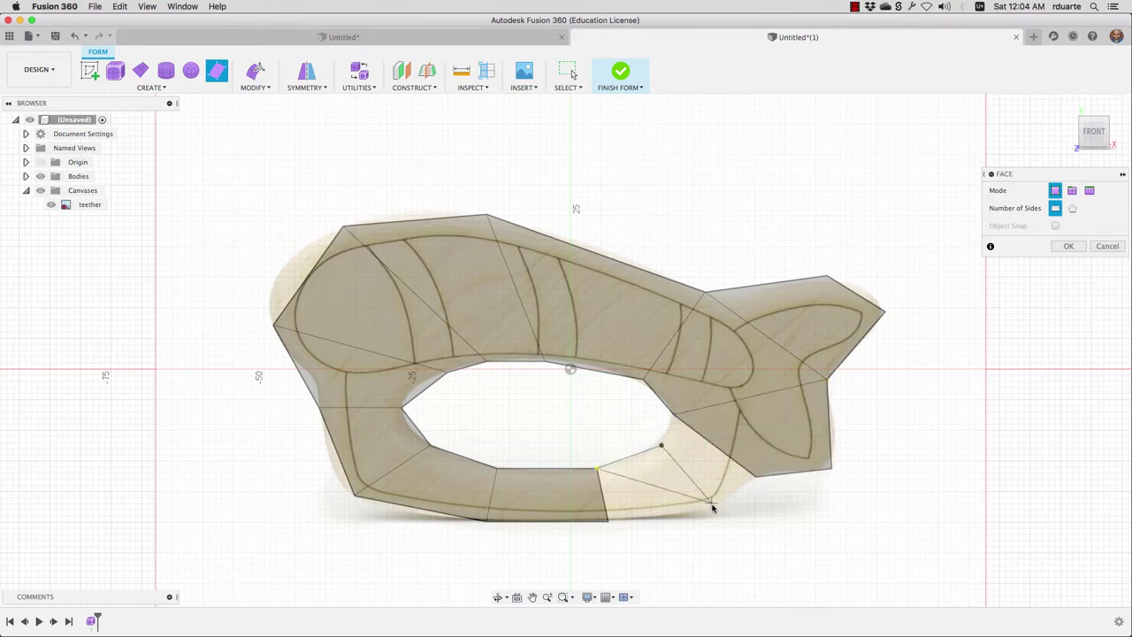
{"action": "left_click", "coordinate": [713, 507]}
{"action": "left_click", "coordinate": [607, 521]}
{"action": "left_click", "coordinate": [662, 445]}
{"action": "left_click", "coordinate": [674, 414]}
{"action": "left_click", "coordinate": [755, 476]}
{"action": "left_click", "coordinate": [713, 507]}
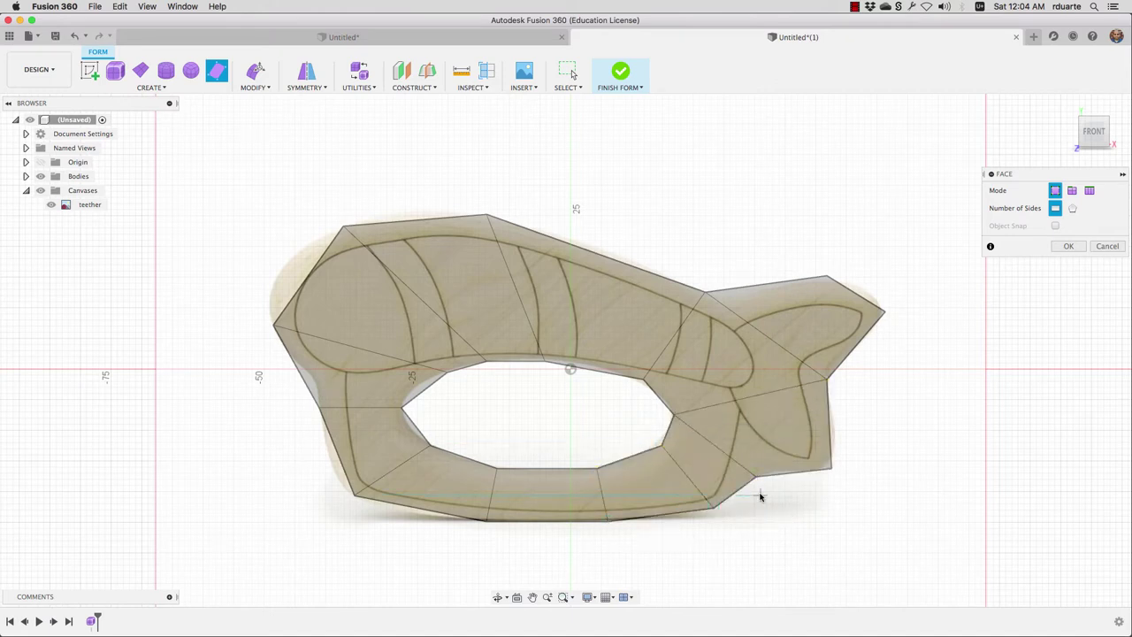
{"action": "left_click", "coordinate": [1069, 246]}
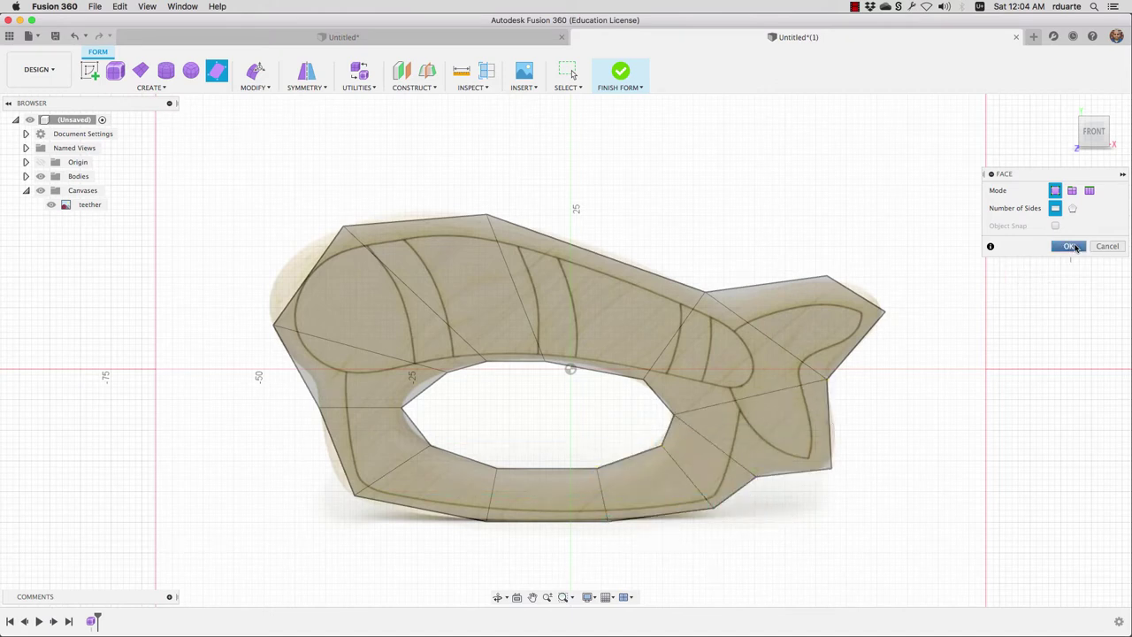
Step: Edit the form, pulling the head's outer edge outward and moving the two back vertices onto the whale's outline in the canvas
{"action": "left_click", "coordinate": [255, 70]}
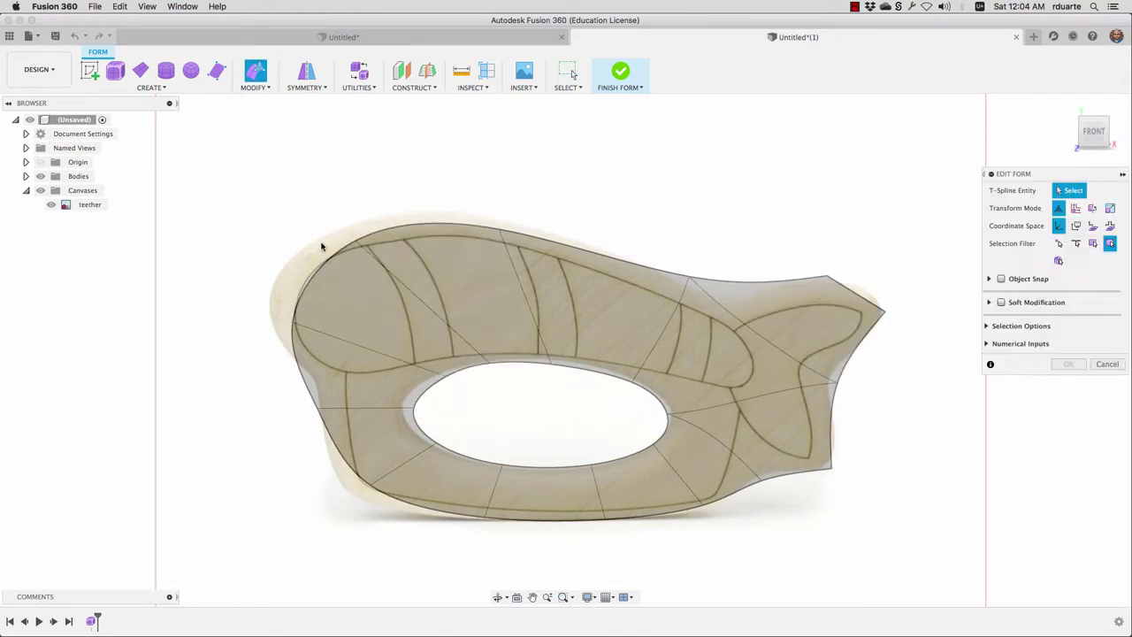
{"action": "left_click", "coordinate": [329, 269]}
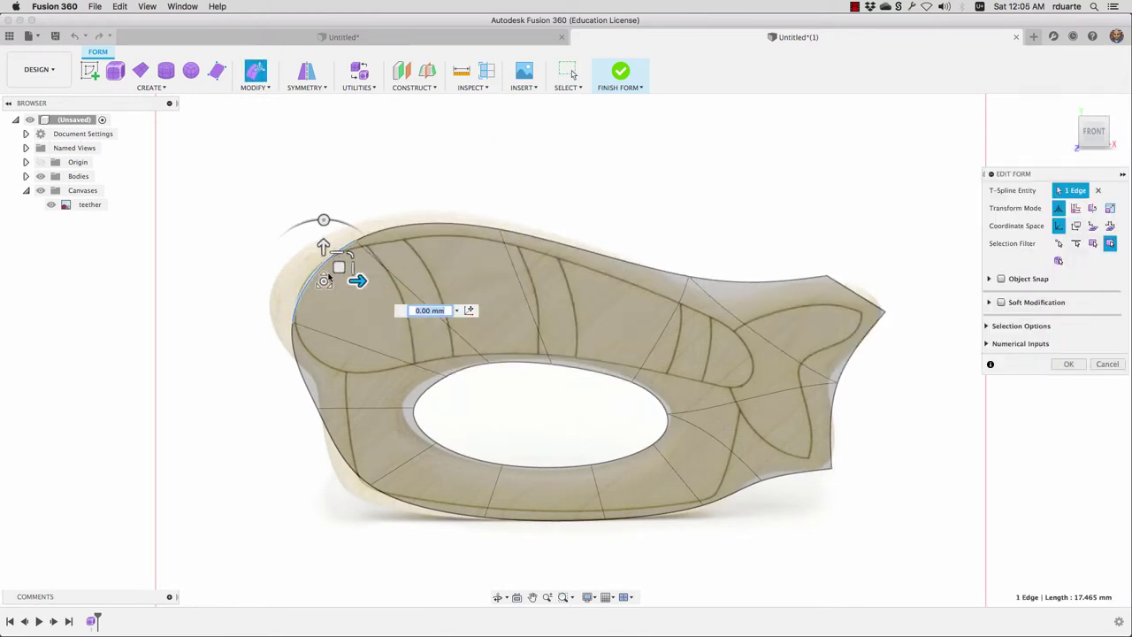
{"action": "left_click_drag", "start_coordinate": [338, 268], "coordinate": [310, 252]}
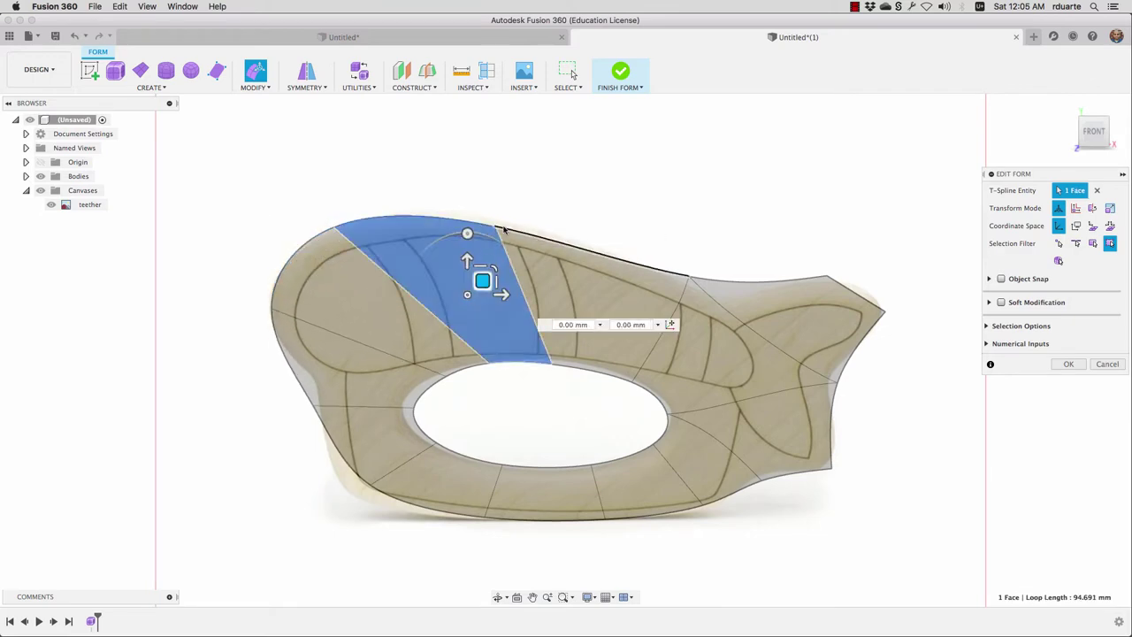
{"action": "left_click", "coordinate": [513, 207]}
{"action": "left_click_drag", "start_coordinate": [514, 206], "coordinate": [722, 287]}
Step: Move the upper tail fin's top vertex about 3 mm toward the head, and align the tail notch vertices with the canvas
{"action": "left_click", "coordinate": [827, 276]}
{"action": "mouse_move", "coordinate": [841, 261]}
{"action": "left_mouse_down"}
{"action": "mouse_move", "coordinate": [812, 263]}
{"action": "mouse_move", "coordinate": [823, 264]}
{"action": "left_mouse_up"}
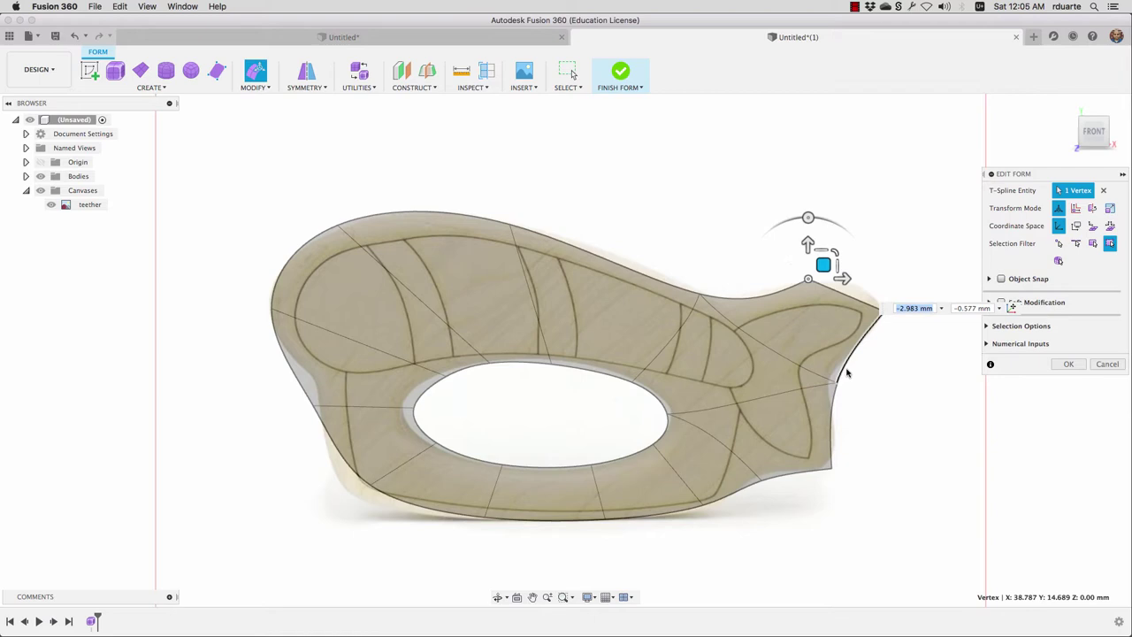
{"action": "left_click", "coordinate": [836, 382]}
{"action": "left_click_drag", "start_coordinate": [849, 368], "coordinate": [774, 457]}
Step: Move the vertex below the head upward and push the bottom corner on the head side outward to follow the canvas
{"action": "left_click", "coordinate": [384, 469]}
{"action": "left_click_drag", "start_coordinate": [384, 470], "coordinate": [334, 365]}
{"action": "left_click", "coordinate": [357, 489]}
{"action": "left_click_drag", "start_coordinate": [371, 476], "coordinate": [359, 478]}
Step: Lower the front-most head vertex and nudge the vertex where the head meets the handle to fit the outline
{"action": "left_click", "coordinate": [273, 304]}
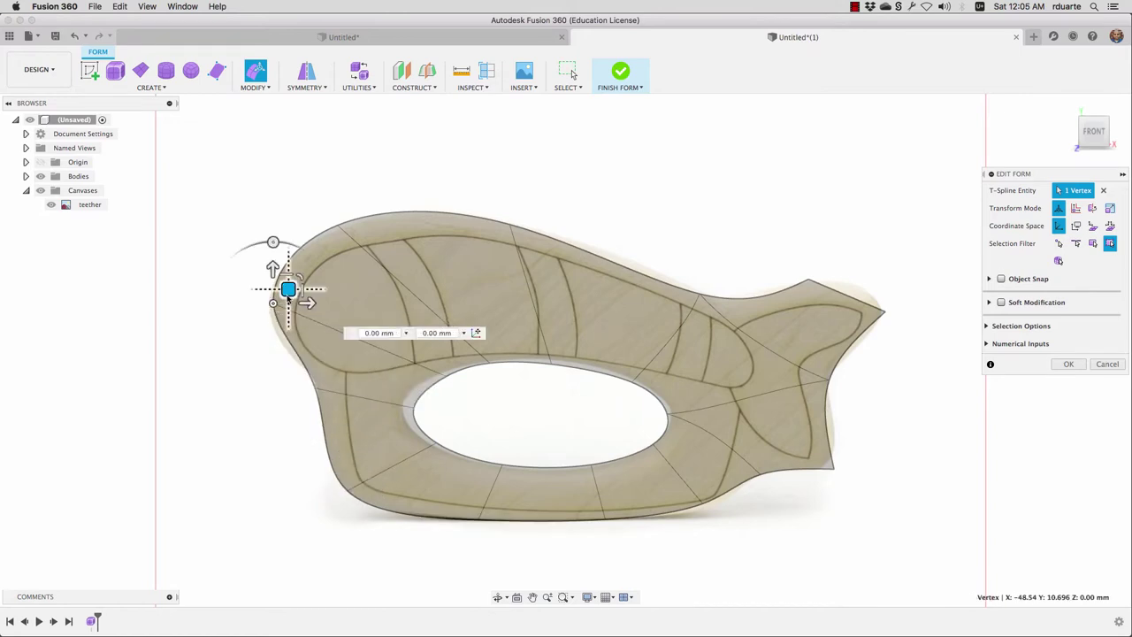
{"action": "left_click_drag", "start_coordinate": [288, 289], "coordinate": [285, 302]}
{"action": "left_click", "coordinate": [316, 392]}
{"action": "mouse_move", "coordinate": [330, 377]}
{"action": "left_mouse_down"}
{"action": "mouse_move", "coordinate": [308, 339]}
{"action": "mouse_move", "coordinate": [325, 377]}
{"action": "left_mouse_up"}
{"action": "left_click", "coordinate": [295, 354]}
{"action": "left_click", "coordinate": [316, 391]}
Step: Fit the oval hole to the canvas by nudging its tail-side and upper vertices and shifting its head-side end toward the head
{"action": "left_click", "coordinate": [668, 414]}
{"action": "left_click_drag", "start_coordinate": [679, 403], "coordinate": [681, 398]}
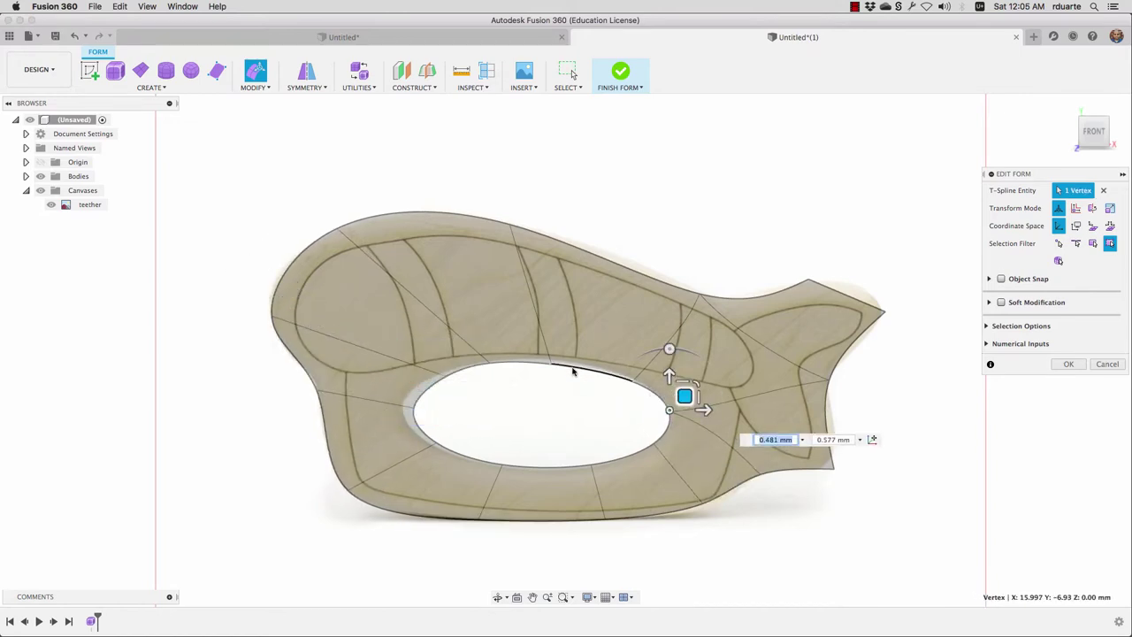
{"action": "left_click", "coordinate": [551, 363]}
{"action": "left_click_drag", "start_coordinate": [564, 353], "coordinate": [564, 351]}
{"action": "left_click", "coordinate": [417, 405]}
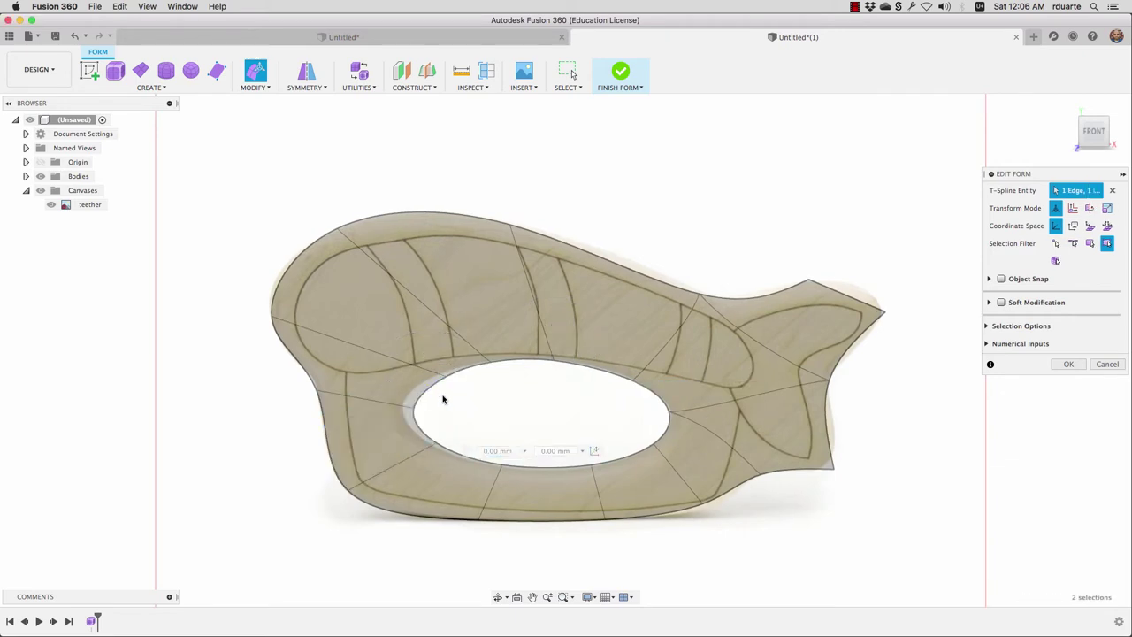
{"action": "left_click", "coordinate": [422, 432], "text": "shift"}
{"action": "left_click_drag", "start_coordinate": [464, 409], "coordinate": [454, 409]}
Step: Lower the bottom-edge vertex near the tail by about 0.7 mm, raise the lower tail fin's tip slightly, and accept the form edits
{"action": "left_click", "coordinate": [703, 504]}
{"action": "left_click_drag", "start_coordinate": [717, 490], "coordinate": [720, 493]}
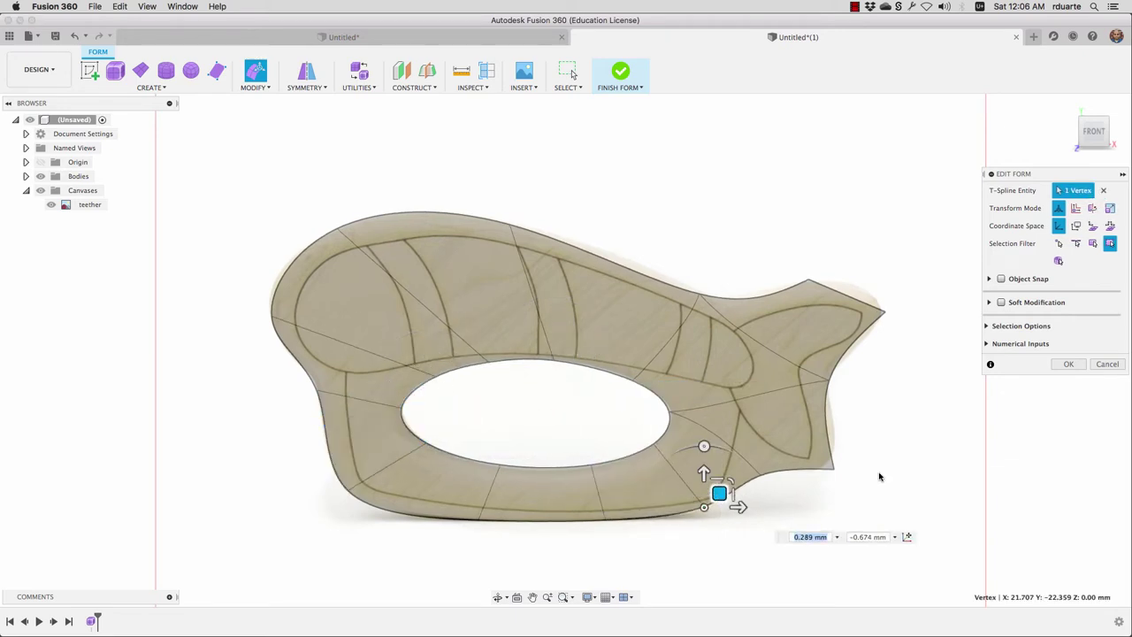
{"action": "left_click", "coordinate": [833, 469]}
{"action": "left_click_drag", "start_coordinate": [849, 455], "coordinate": [848, 452]}
{"action": "left_click", "coordinate": [1068, 365]}
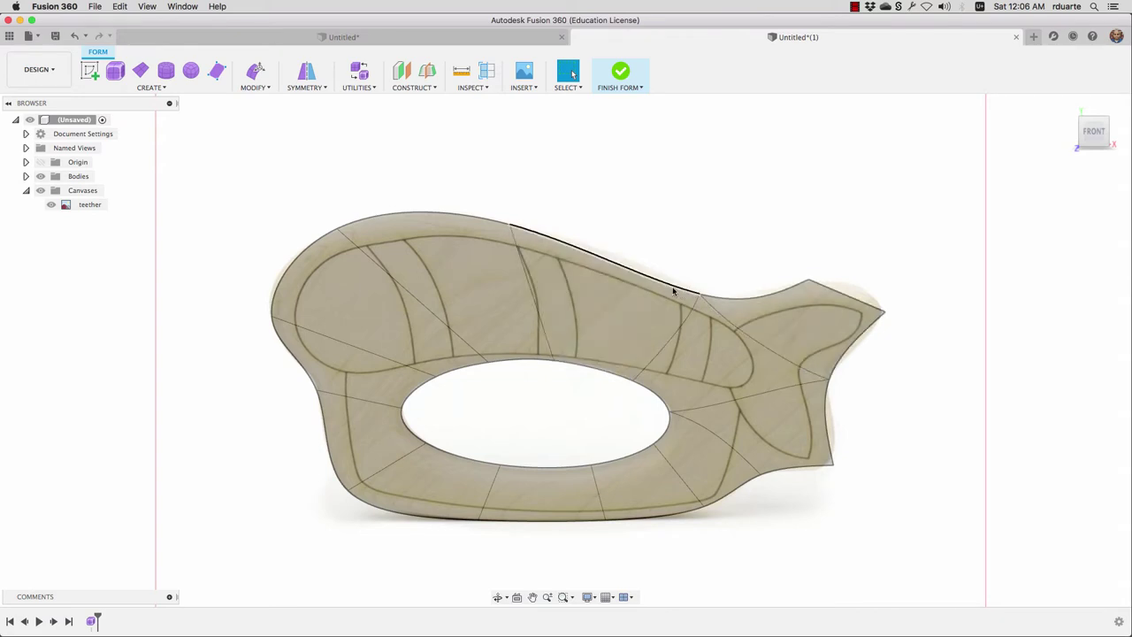
Step: Edit the sloping back edge ahead of the tail, moving it about 0.3 mm horizontally and 0.5 mm up and rotating it 5 degrees
{"action": "left_click", "coordinate": [250, 76]}
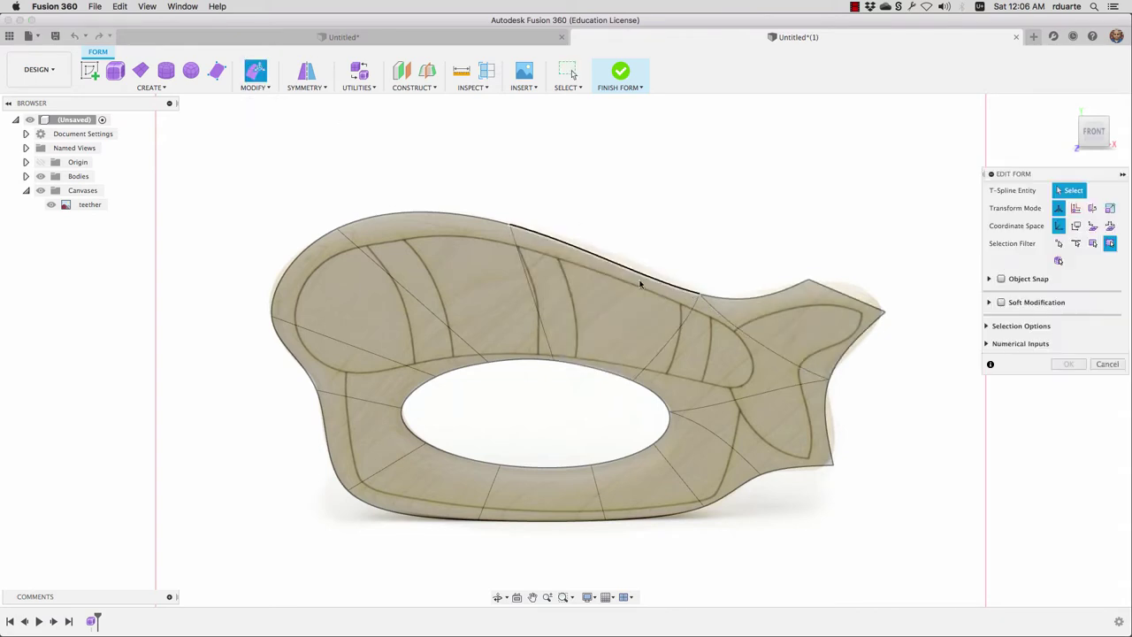
{"action": "left_click", "coordinate": [699, 294]}
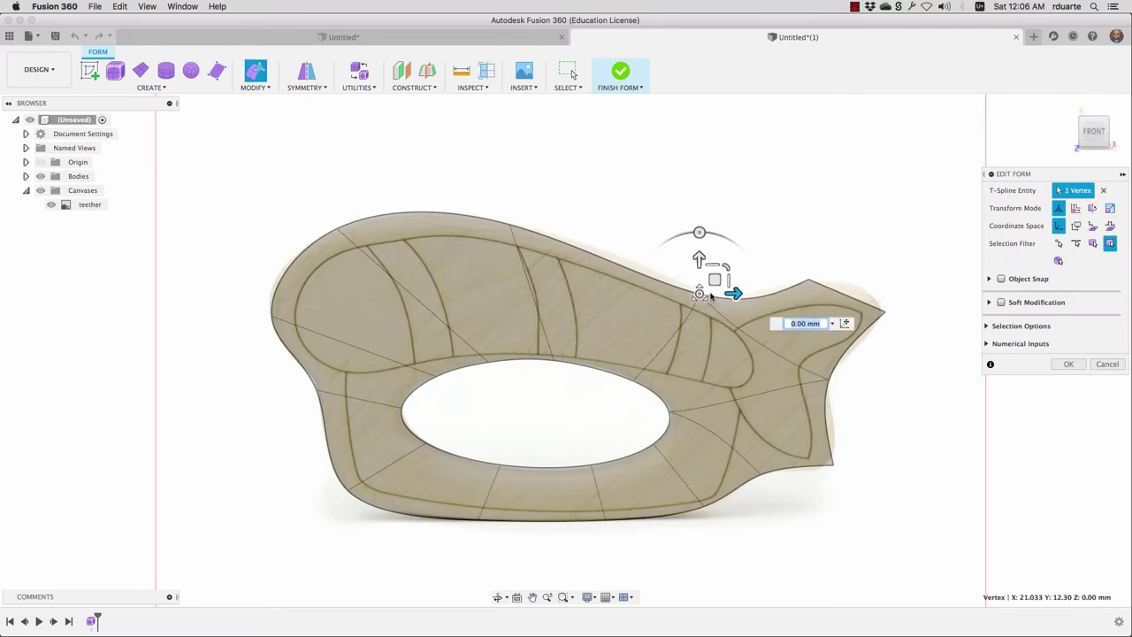
{"action": "left_click", "coordinate": [640, 278]}
{"action": "left_click_drag", "start_coordinate": [623, 249], "coordinate": [621, 243]}
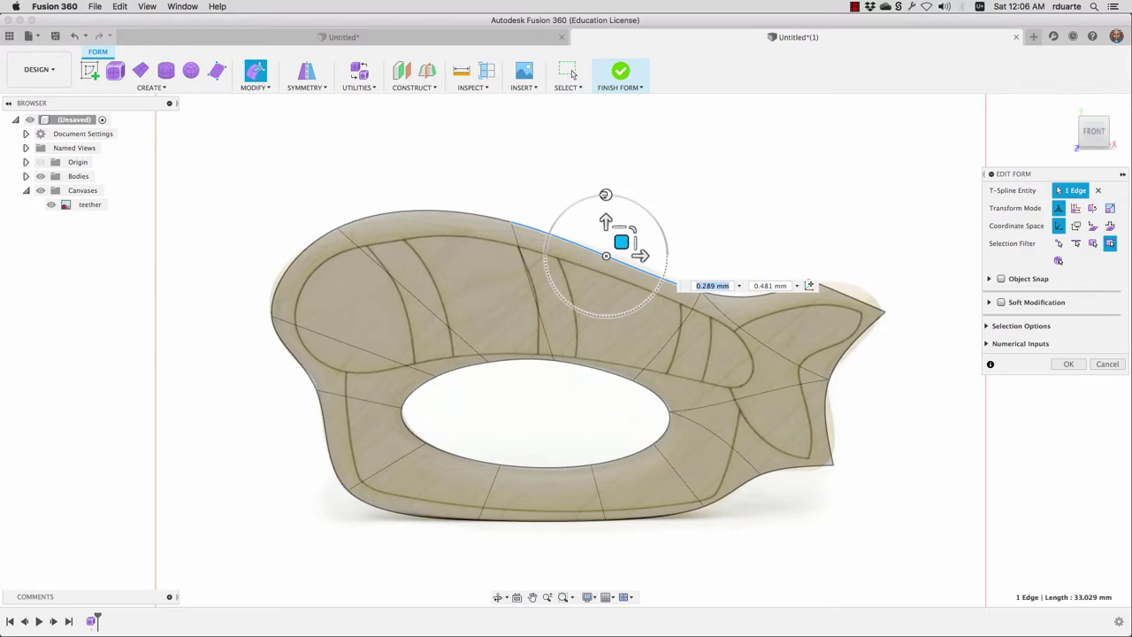
{"action": "left_click_drag", "start_coordinate": [606, 195], "coordinate": [601, 194]}
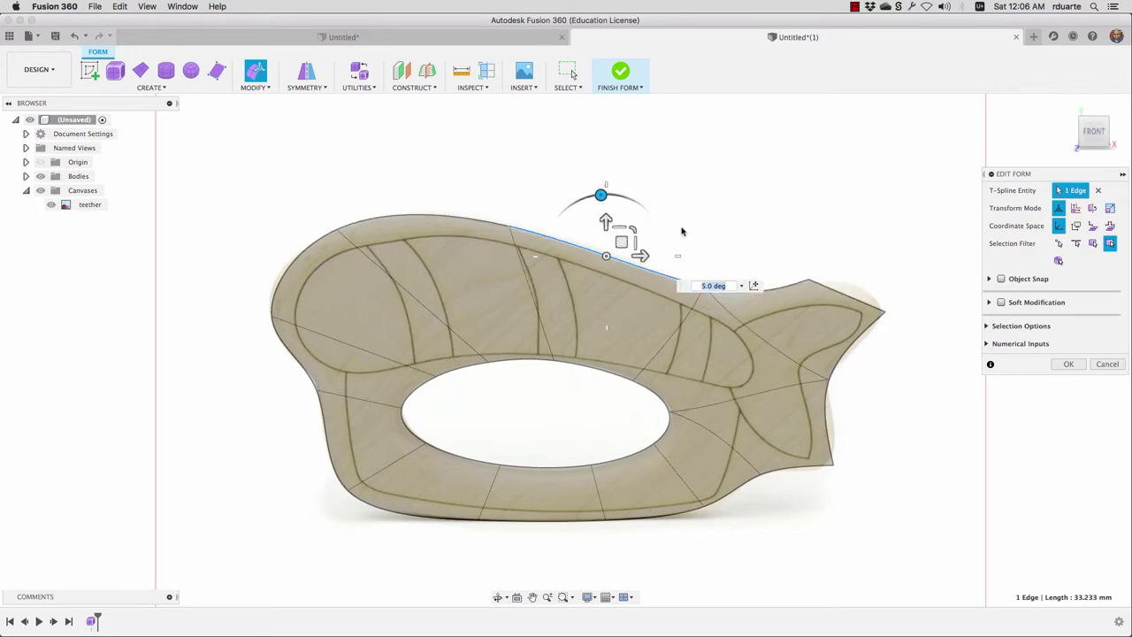
Step: Lower the tail-base vertex about 2.6 mm, shift the mid-back vertex about 5.5 mm toward the tail, and accept the edits
{"action": "left_click", "coordinate": [809, 281]}
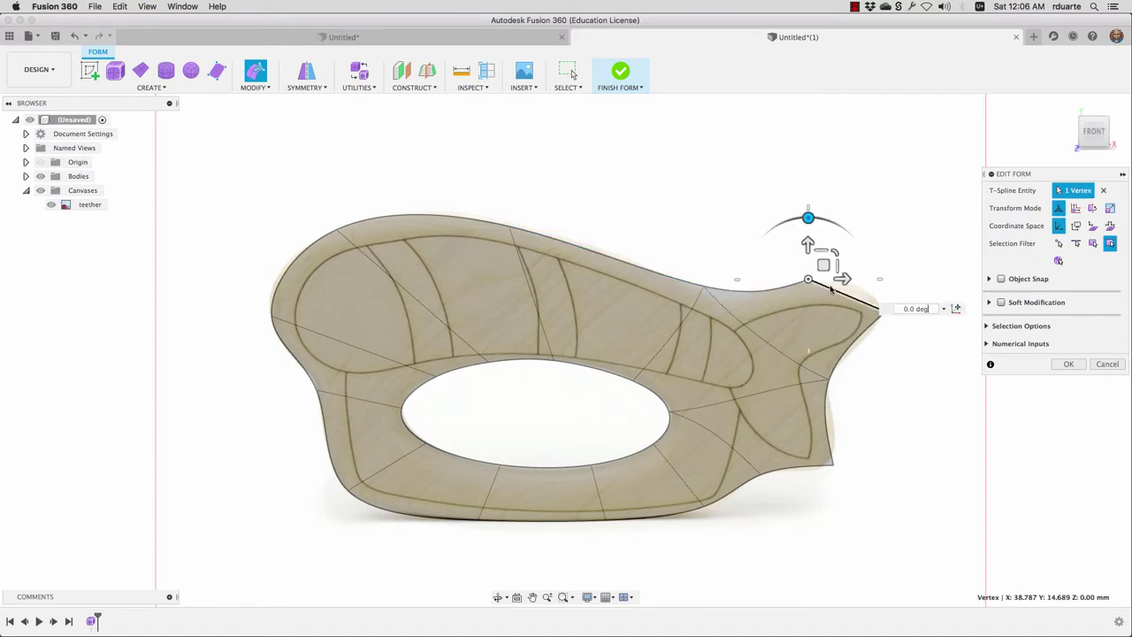
{"action": "left_click", "coordinate": [704, 286]}
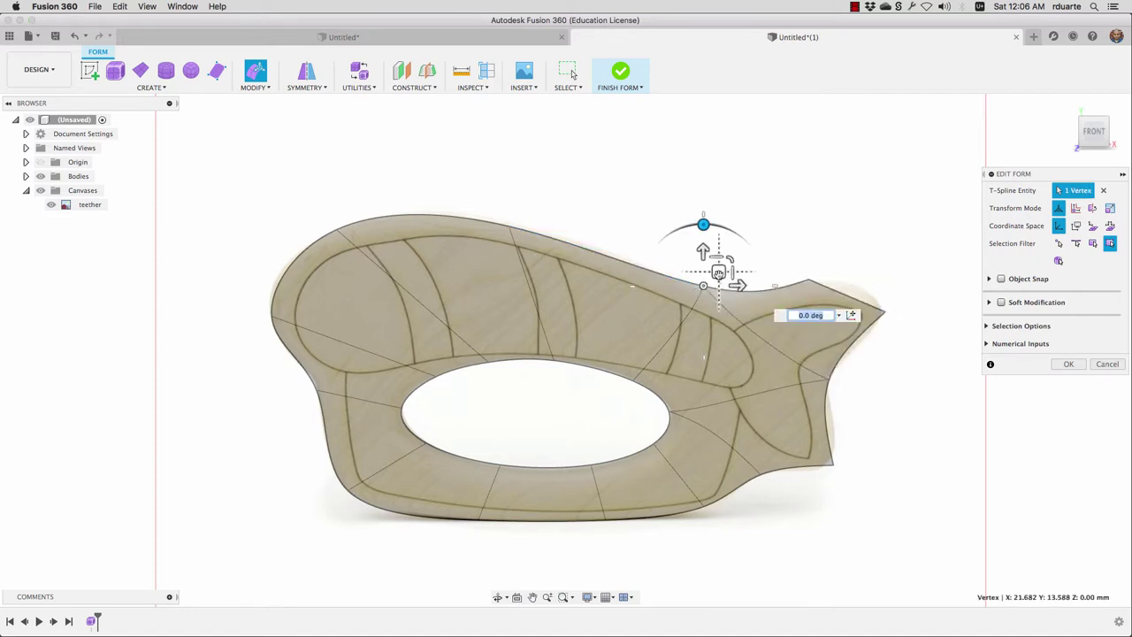
{"action": "left_click_drag", "start_coordinate": [719, 272], "coordinate": [721, 287]}
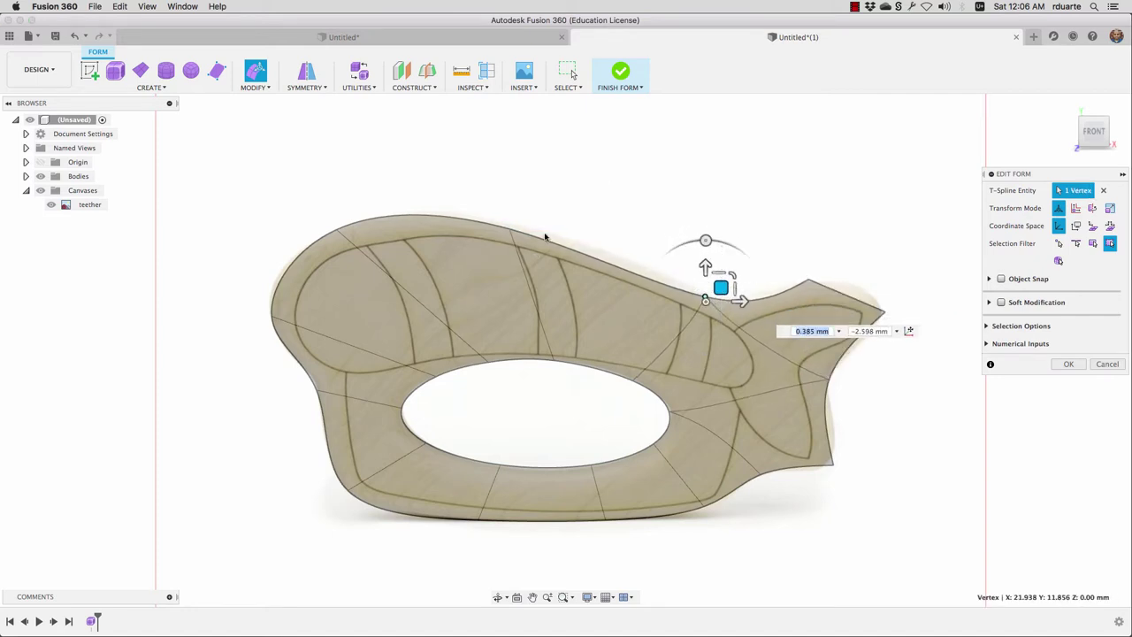
{"action": "left_click", "coordinate": [512, 230]}
{"action": "left_click_drag", "start_coordinate": [524, 220], "coordinate": [559, 212]}
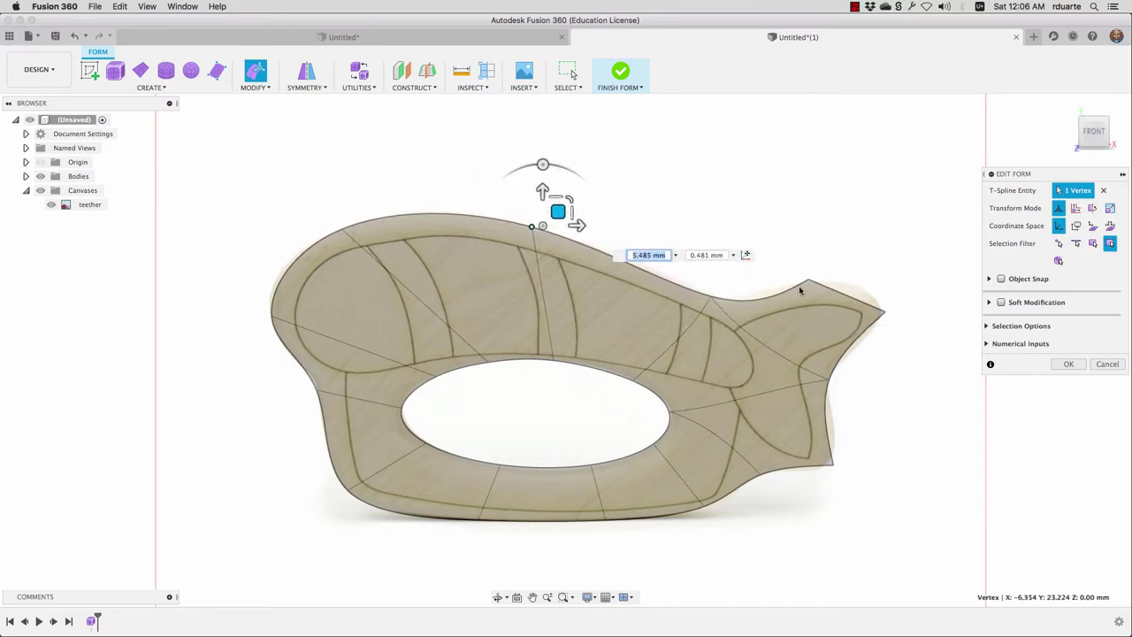
{"action": "left_click", "coordinate": [1067, 363]}
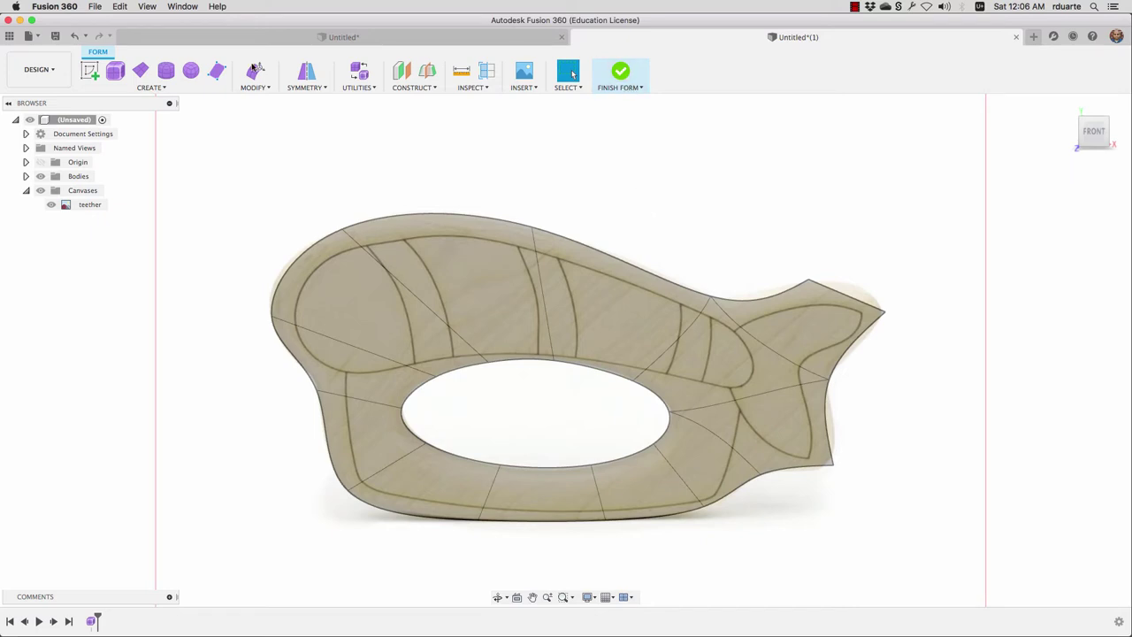
Step: Extrude all the whale's faces by -5 mm on one side from the home view
{"action": "left_click", "coordinate": [1067, 106]}
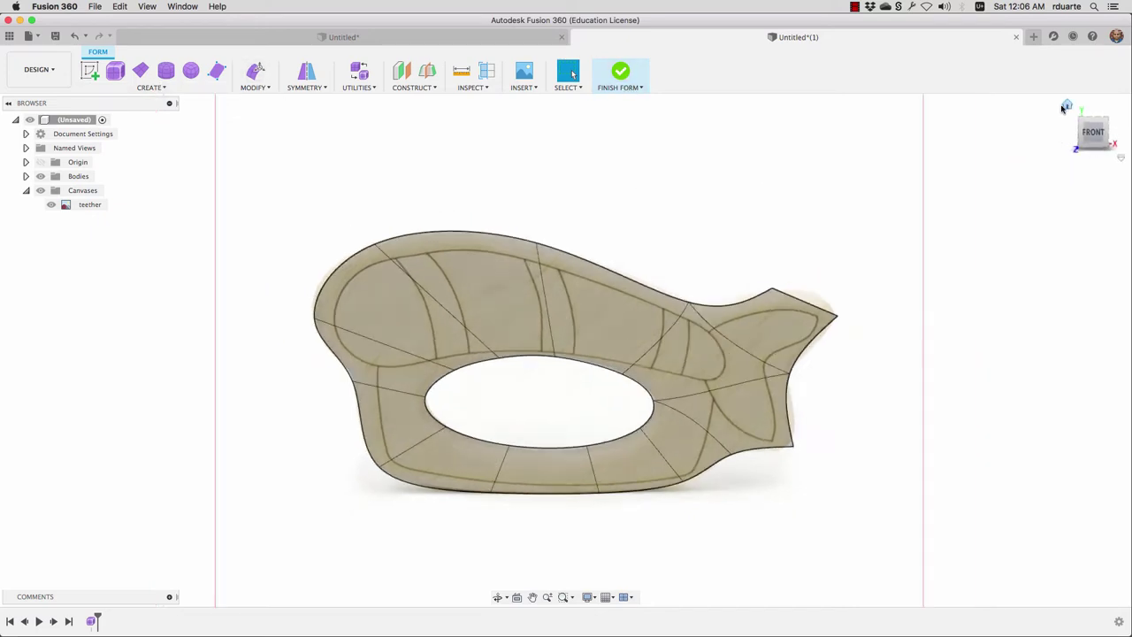
{"action": "left_click", "coordinate": [153, 88]}
{"action": "left_click", "coordinate": [104, 213]}
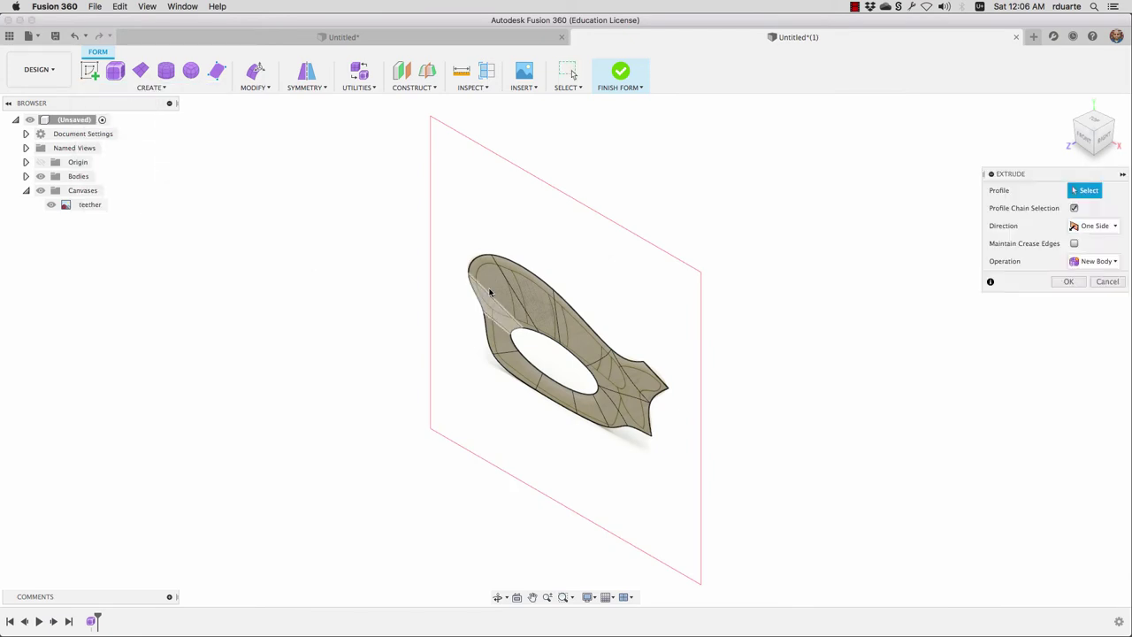
{"action": "left_click_drag", "start_coordinate": [458, 221], "coordinate": [734, 526]}
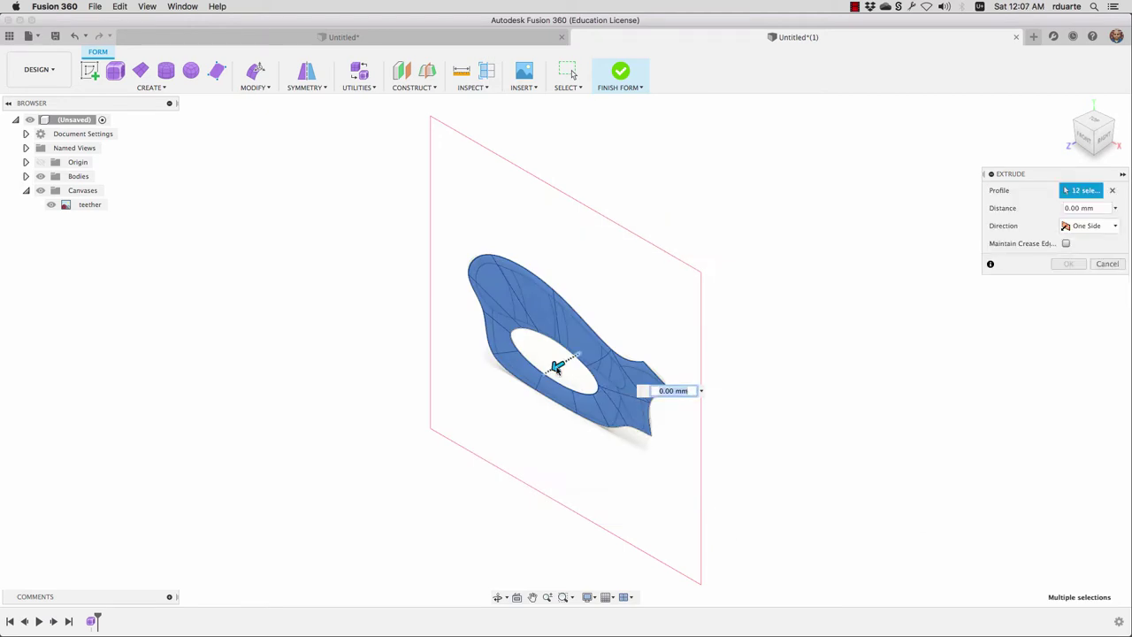
{"action": "left_click_drag", "start_coordinate": [557, 367], "coordinate": [566, 362]}
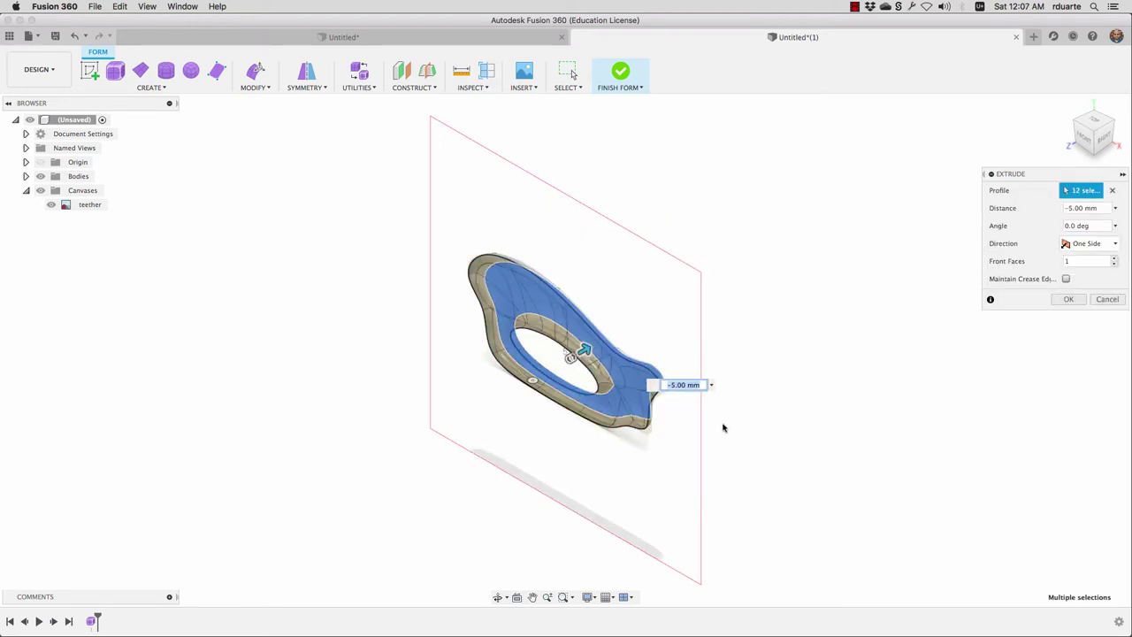
{"action": "left_click", "coordinate": [1070, 299]}
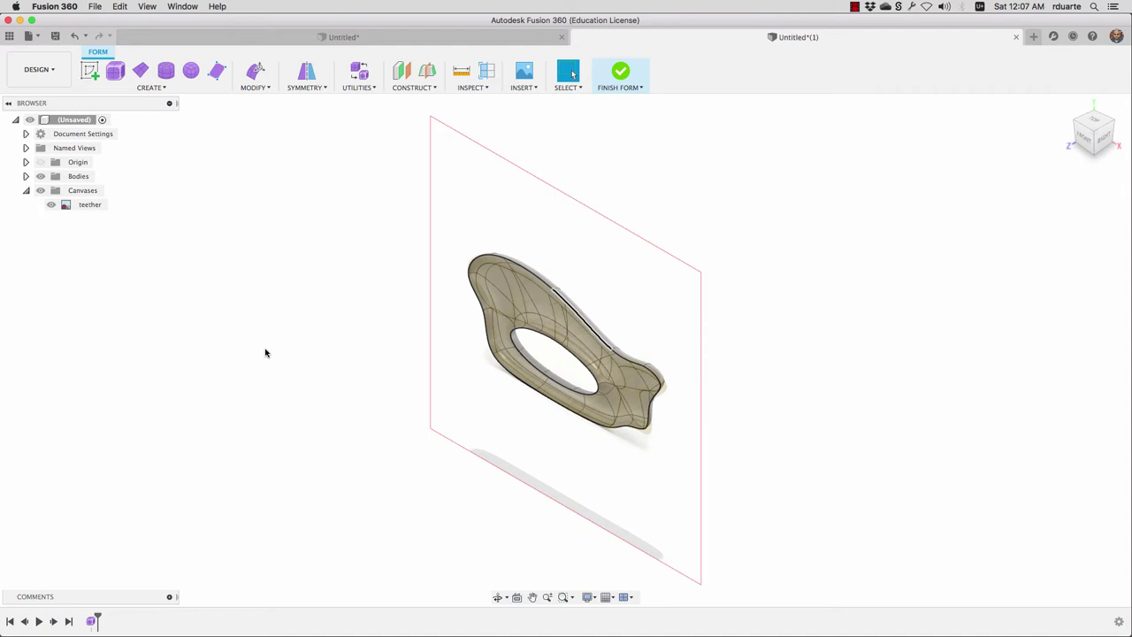
Step: Examine the extruded form at an angle with the reference canvas hidden, and return to the front view with the canvas shown
{"action": "left_click", "coordinate": [40, 191]}
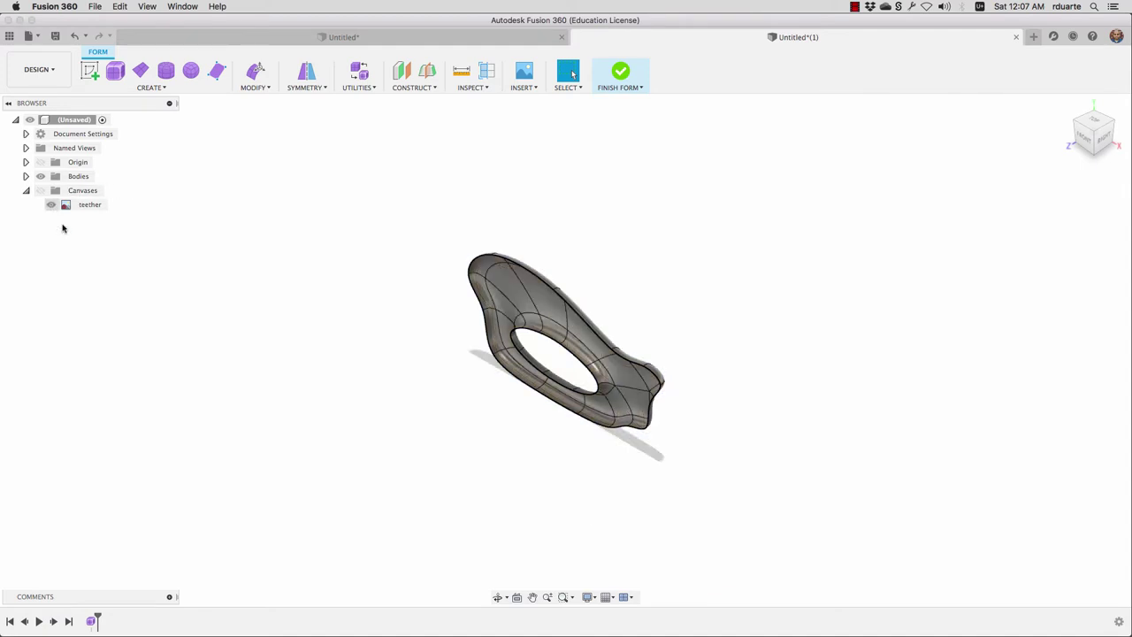
{"action": "scroll", "coordinate": [853, 479], "scroll_direction": "up", "scroll_amount": 4}
{"action": "middle_click_drag", "start_coordinate": [822, 457], "coordinate": [855, 202], "text": "shift"}
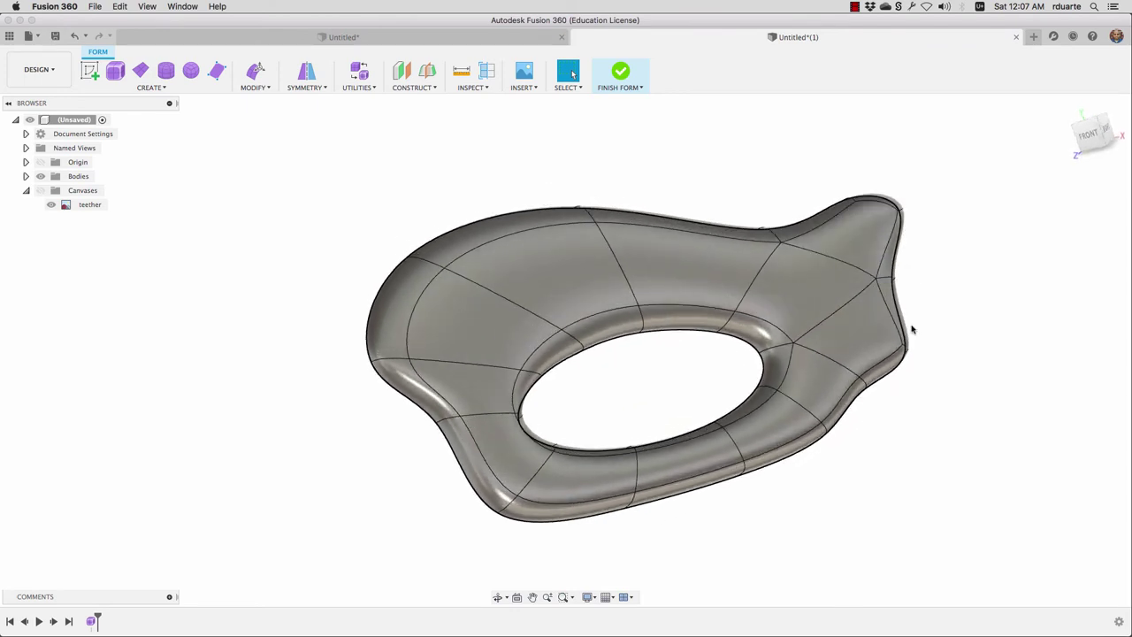
{"action": "left_click", "coordinate": [40, 190]}
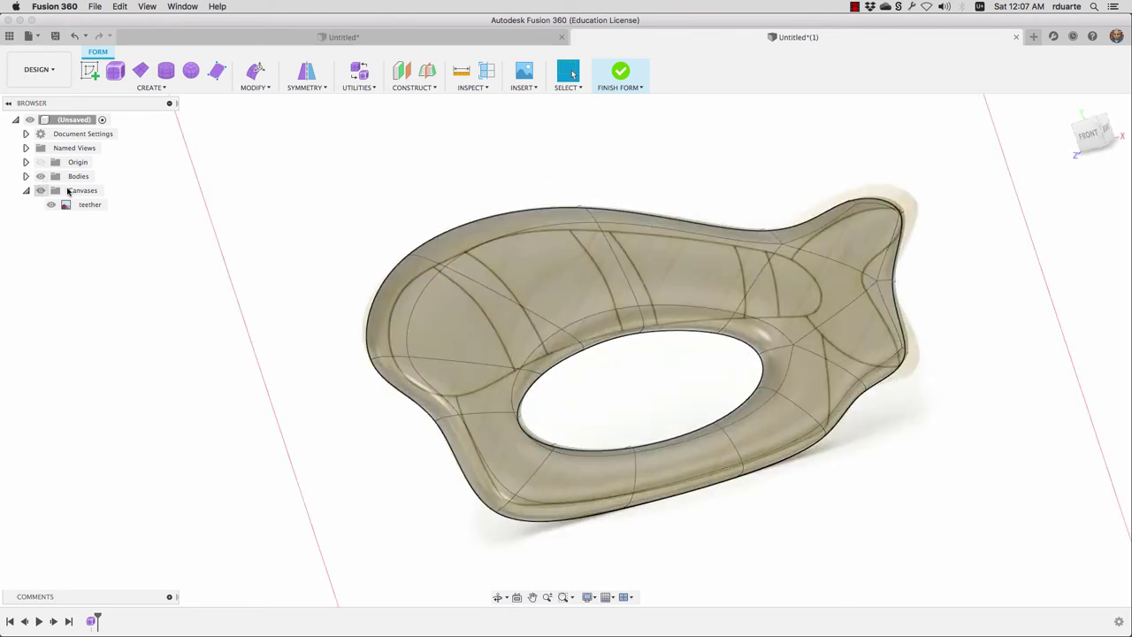
{"action": "left_click", "coordinate": [1092, 138]}
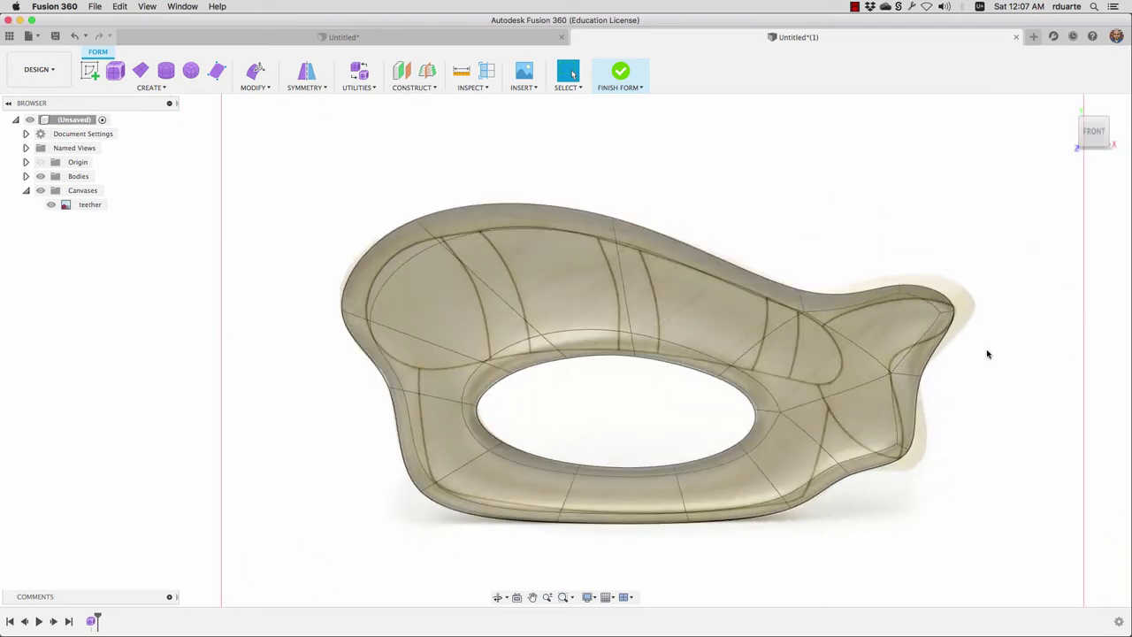
Step: Edit the upper tail fin, moving its tip edge about 3.6 mm outward and 0.9 mm up and raising its top edge about 0.7 mm
{"action": "left_click", "coordinate": [255, 75]}
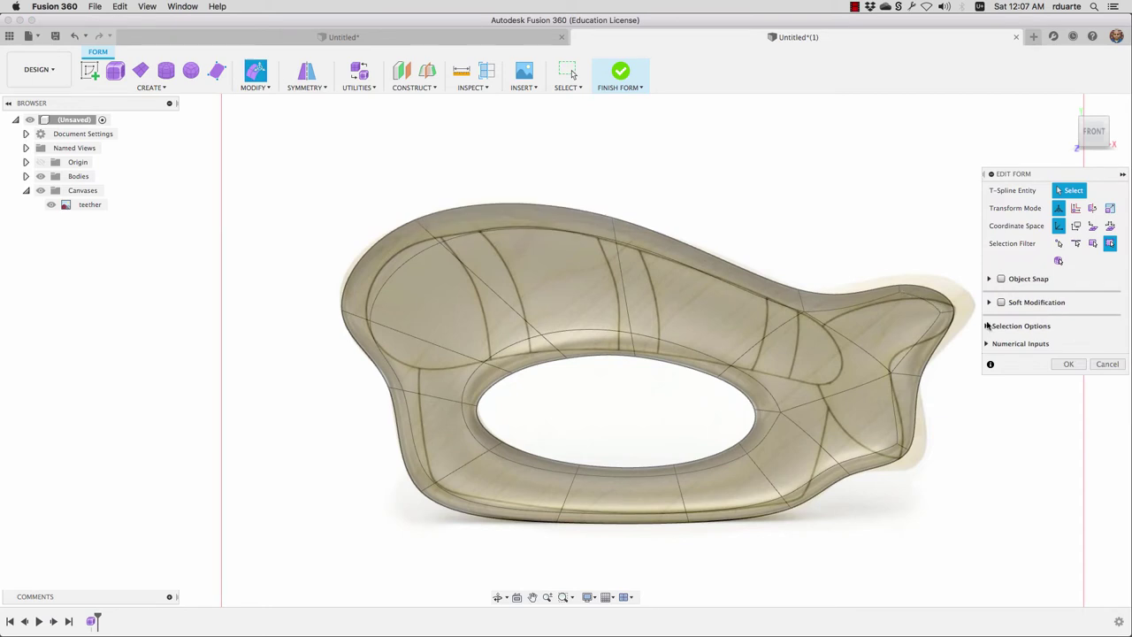
{"action": "left_click", "coordinate": [957, 306]}
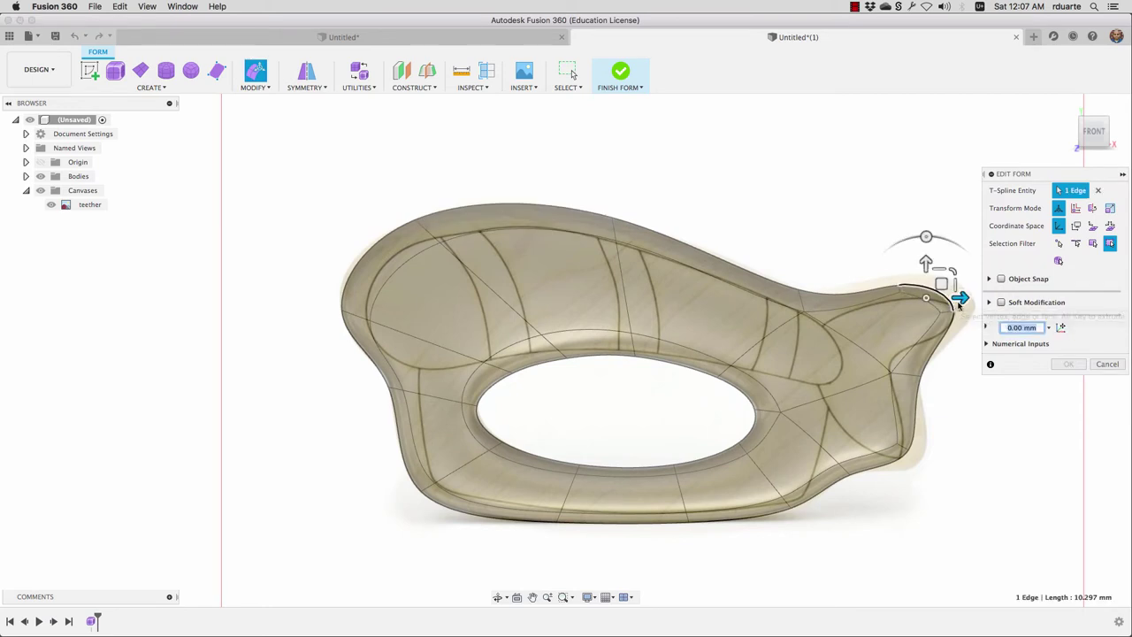
{"action": "left_click_drag", "start_coordinate": [944, 285], "coordinate": [965, 278]}
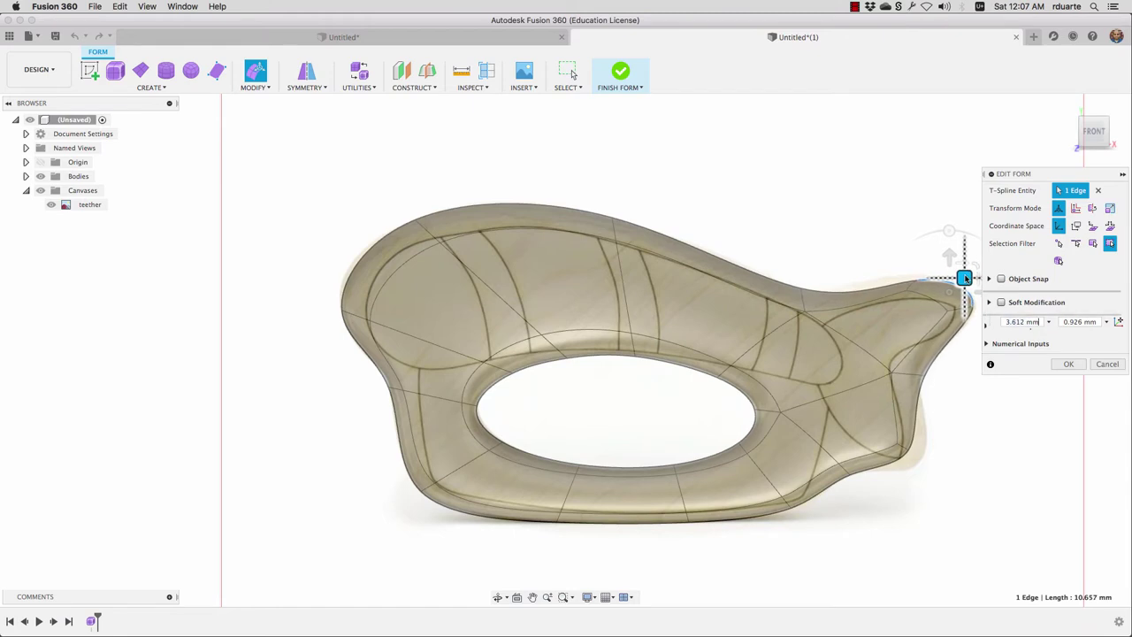
{"action": "left_click", "coordinate": [909, 284]}
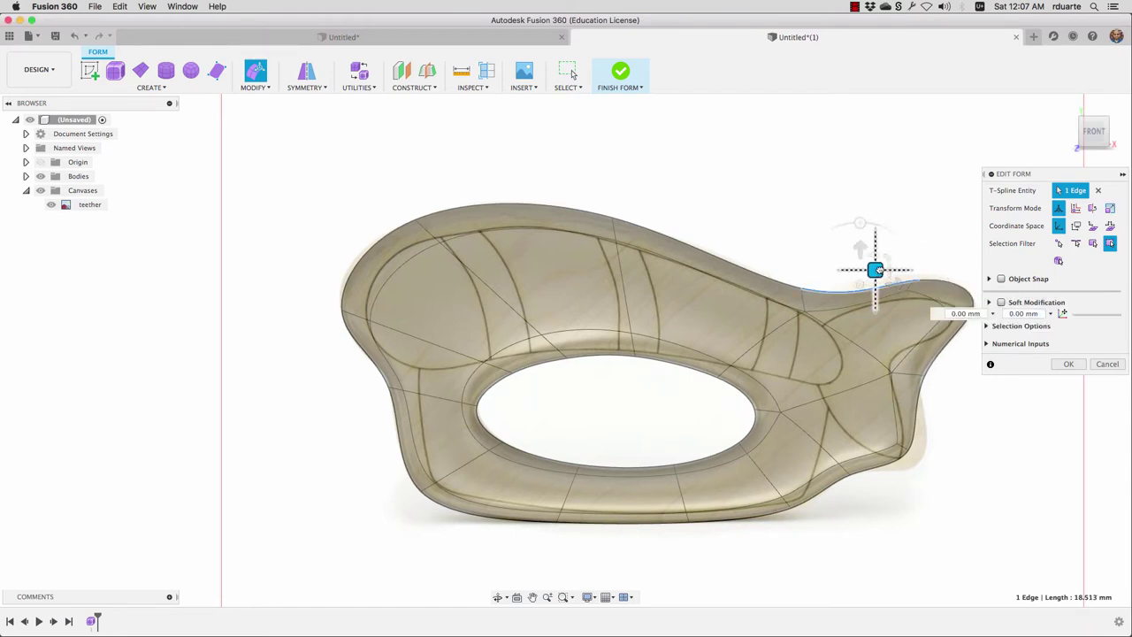
{"action": "left_click_drag", "start_coordinate": [878, 271], "coordinate": [872, 267]}
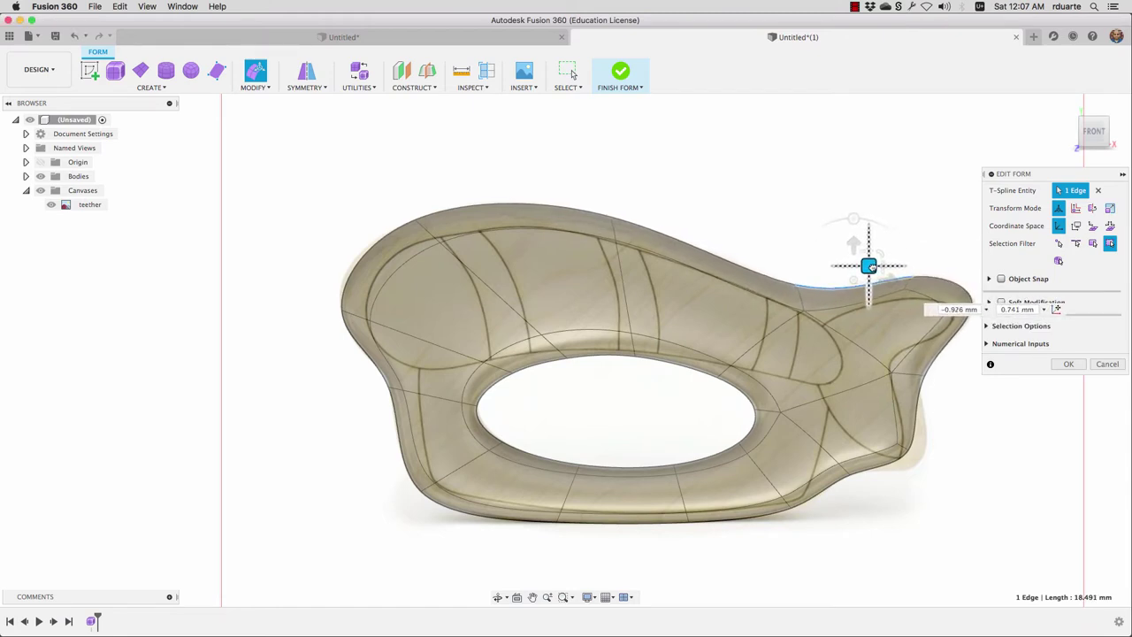
Step: Lower the tail-base vertex about 0.7 mm and pull the lower fin's tip vertex about 3.3 mm outward and 2.3 mm down
{"action": "left_click", "coordinate": [797, 286]}
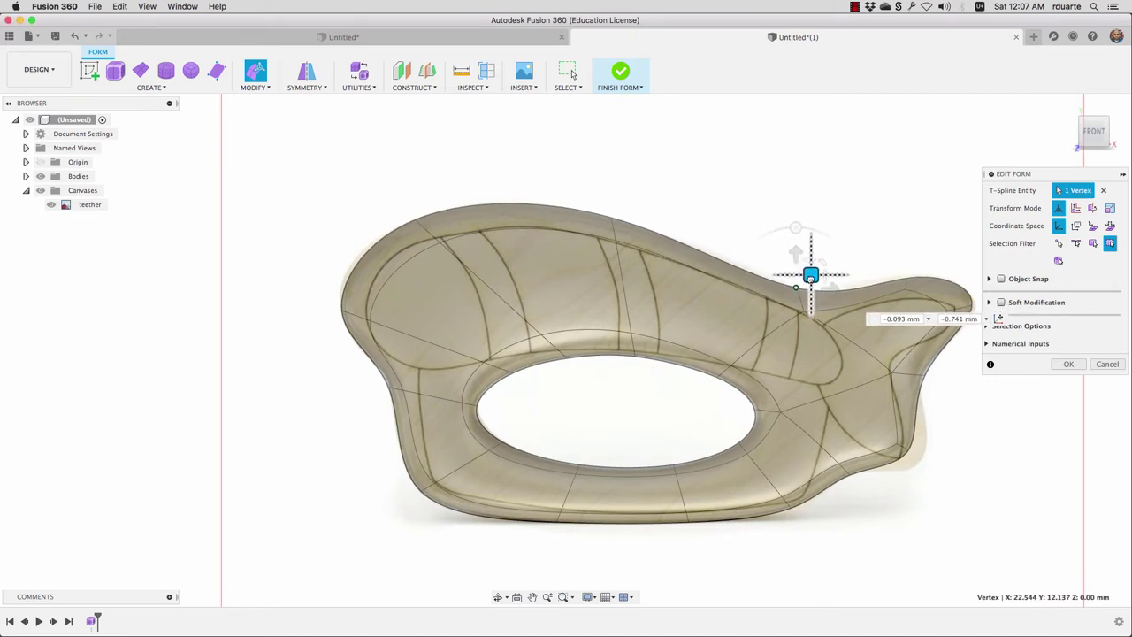
{"action": "left_click", "coordinate": [921, 453]}
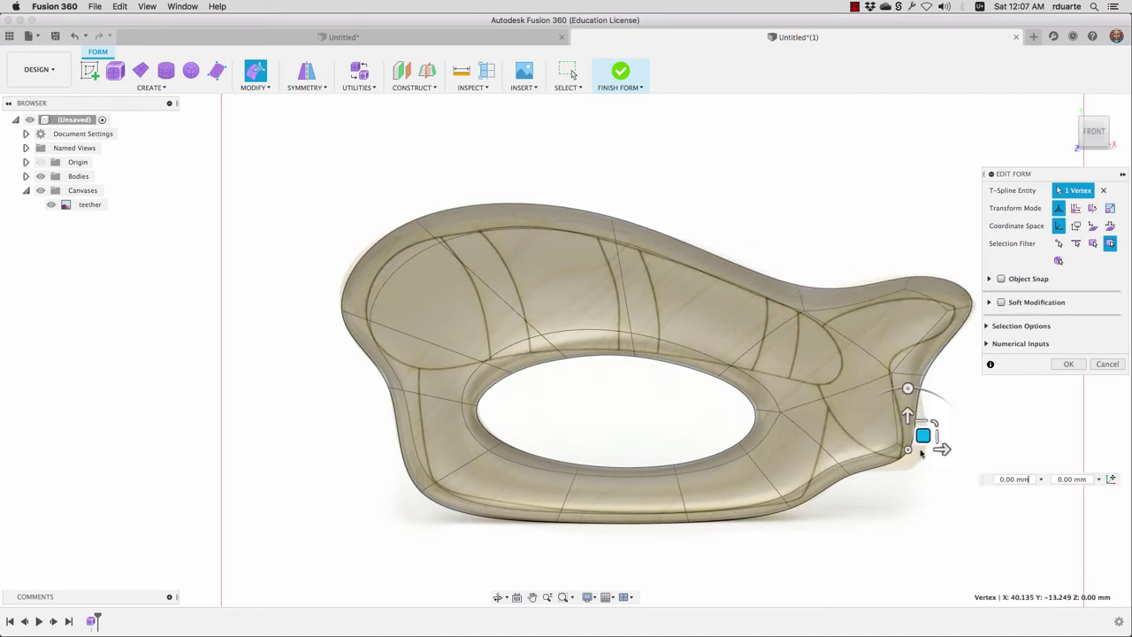
{"action": "left_click_drag", "start_coordinate": [922, 435], "coordinate": [944, 450]}
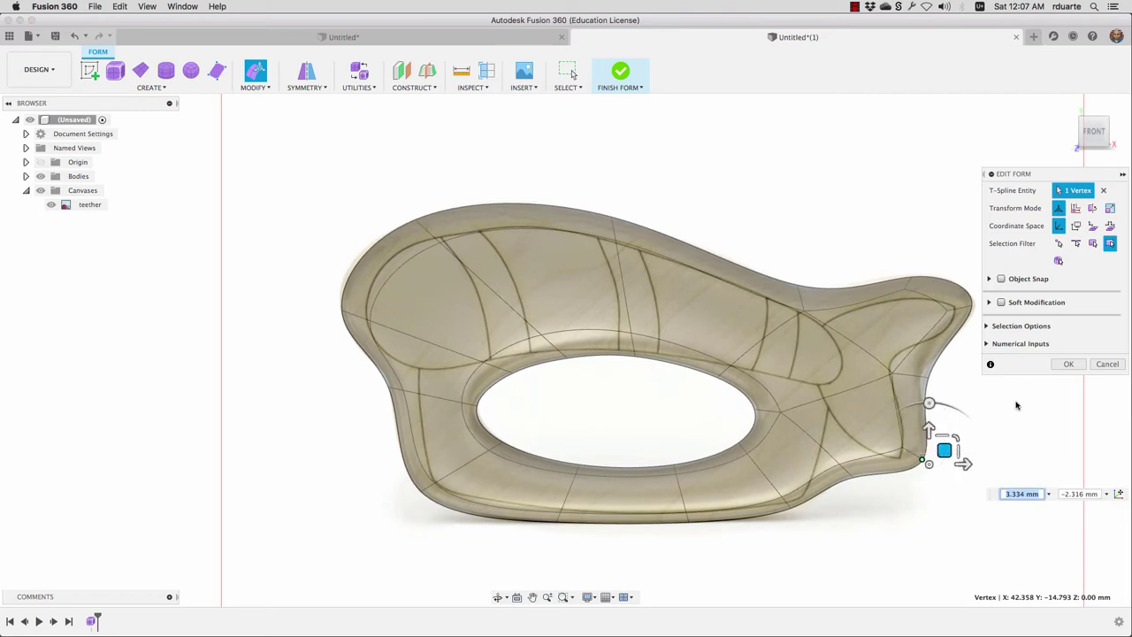
Step: Accept the tail outline edit and hide the reference canvas, turning the form to show its open back
{"action": "left_click", "coordinate": [1069, 365]}
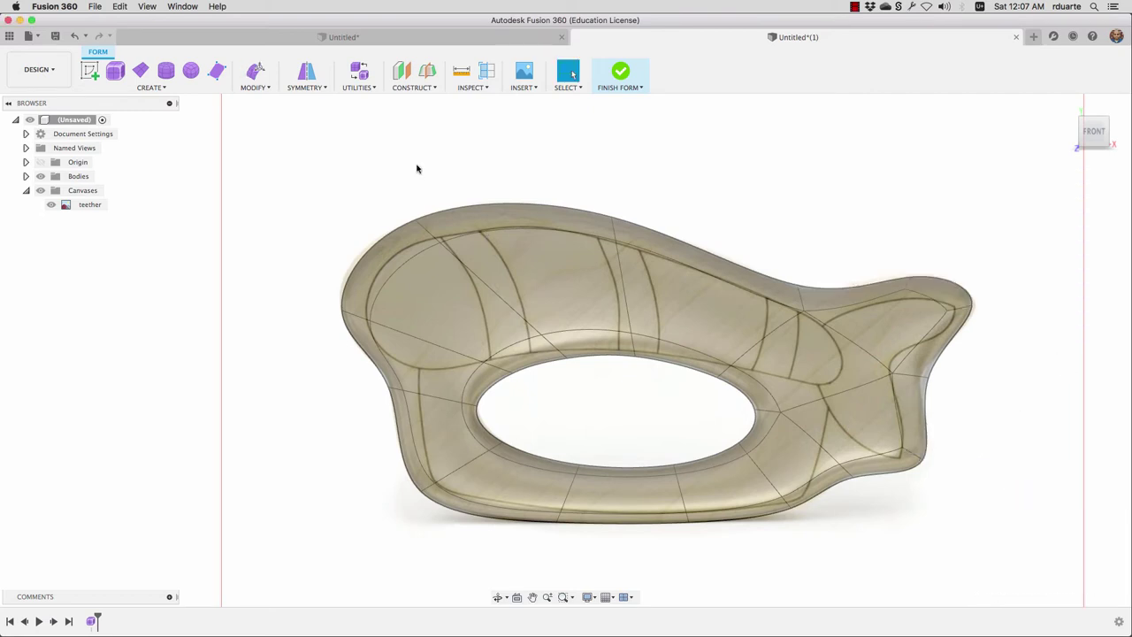
{"action": "scroll", "coordinate": [468, 193], "scroll_direction": "right", "scroll_amount": 5, "text": "shift"}
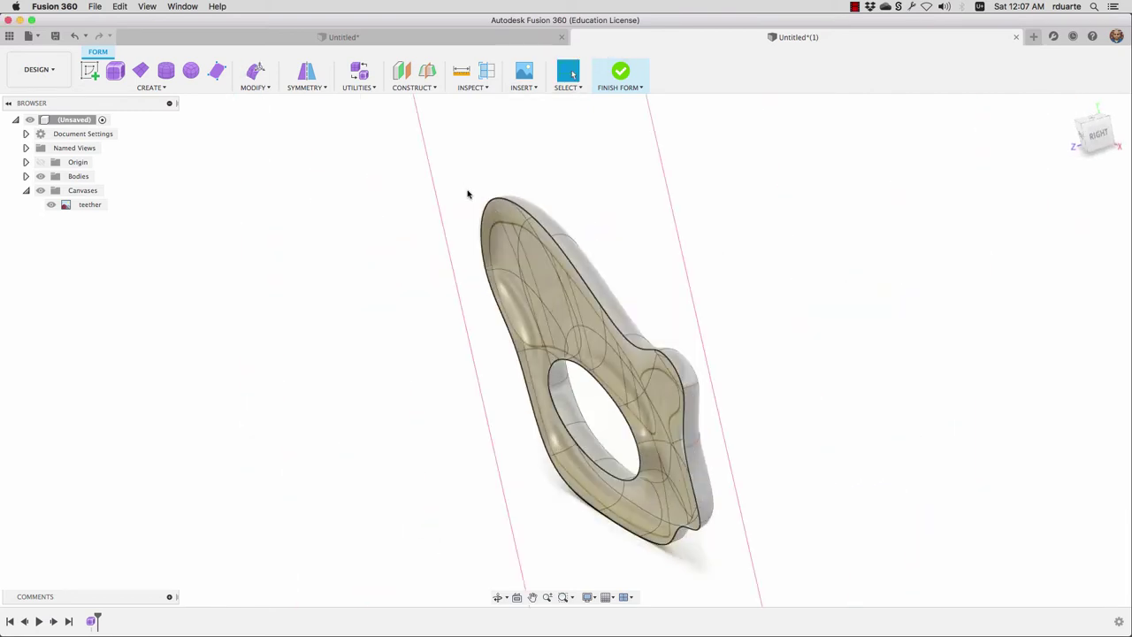
{"action": "scroll", "coordinate": [466, 188], "scroll_direction": "up", "scroll_amount": 2}
{"action": "scroll", "coordinate": [465, 188], "scroll_direction": "down", "scroll_amount": 4}
{"action": "scroll", "coordinate": [465, 187], "scroll_direction": "right", "scroll_amount": 5, "text": "shift"}
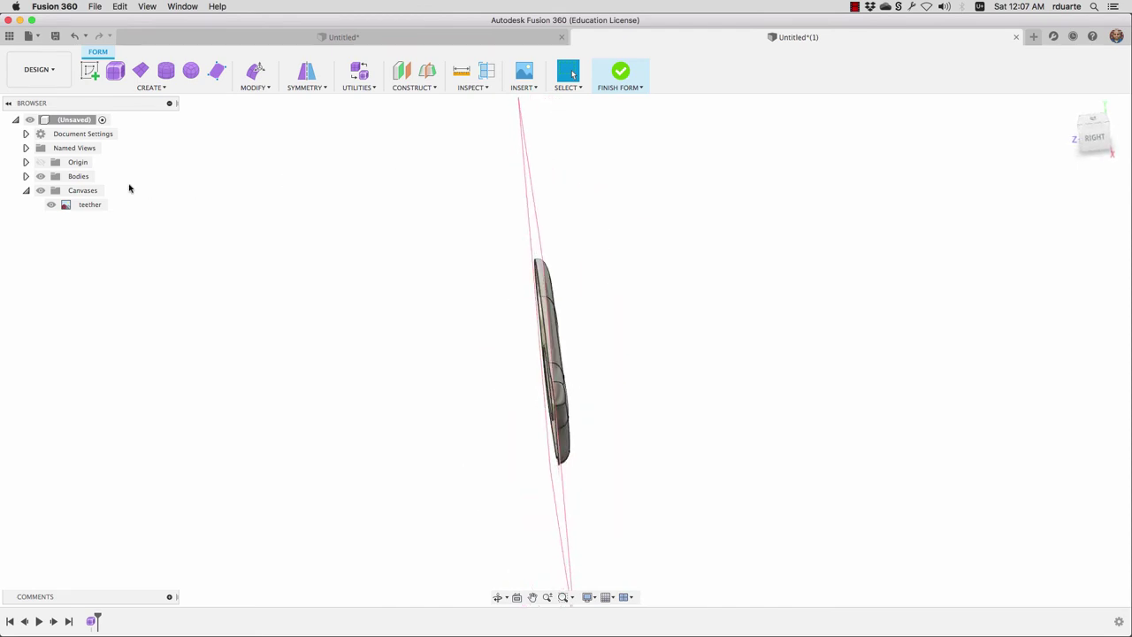
{"action": "left_click", "coordinate": [42, 190]}
{"action": "middle_click_drag", "start_coordinate": [265, 266], "coordinate": [341, 137], "text": "shift"}
{"action": "scroll", "coordinate": [336, 133], "scroll_direction": "left", "scroll_amount": 1, "text": "shift"}
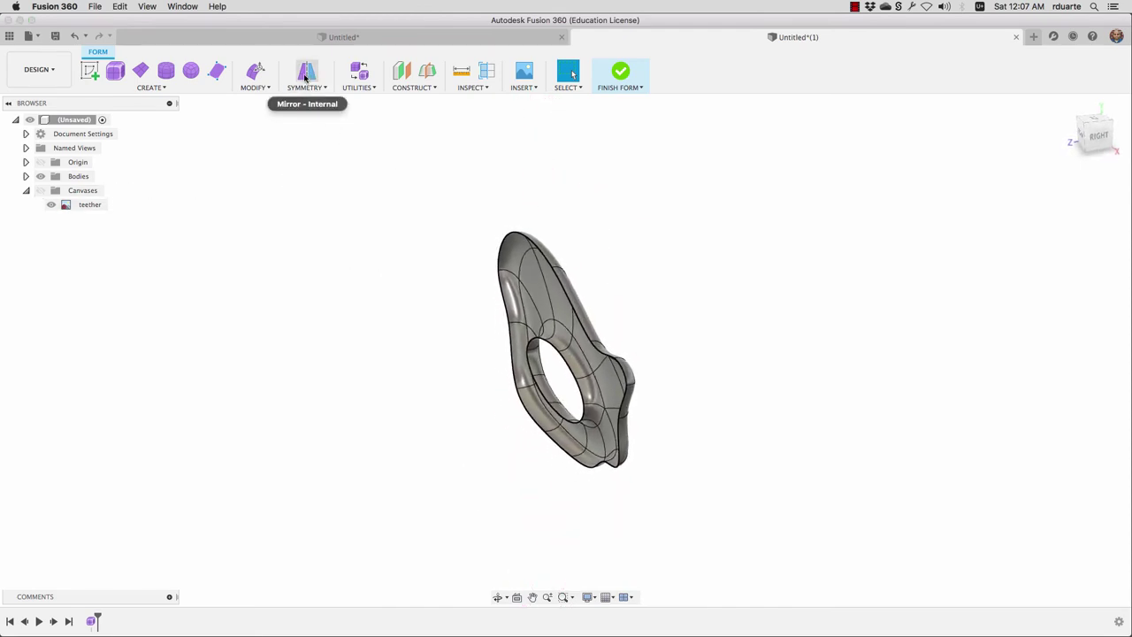
Step: Show the origin planes and examine how the form's open side sits against the XY plane
{"action": "left_click", "coordinate": [41, 162]}
{"action": "scroll", "coordinate": [395, 284], "scroll_direction": "right", "scroll_amount": 4, "text": "shift"}
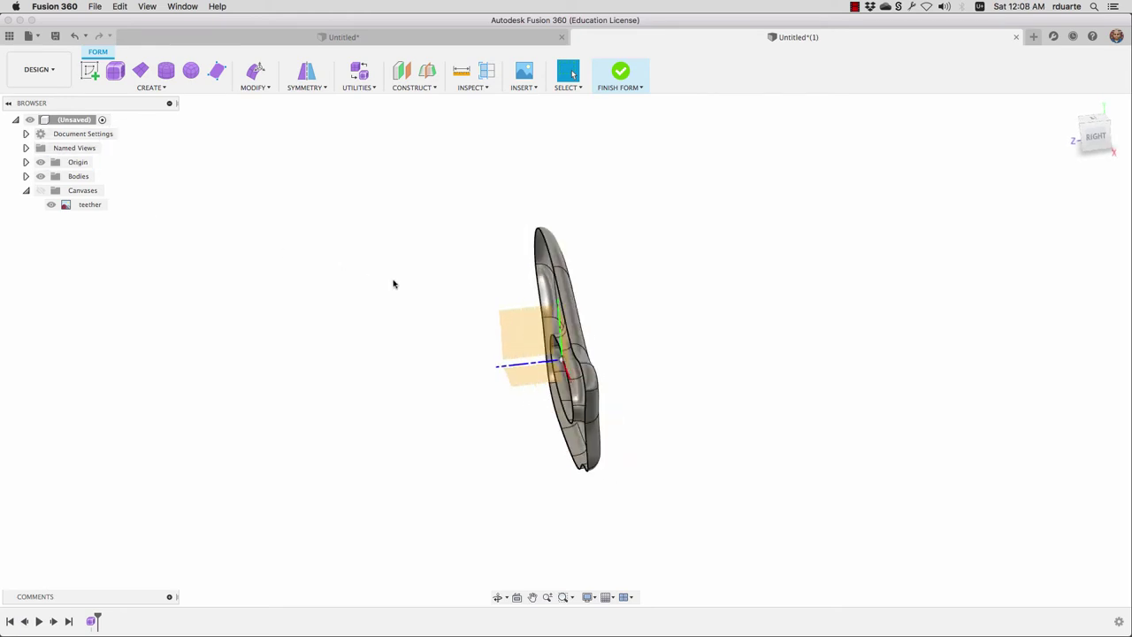
{"action": "scroll", "coordinate": [395, 284], "scroll_direction": "right", "scroll_amount": 3, "text": "shift"}
{"action": "scroll", "coordinate": [563, 341], "scroll_direction": "left", "scroll_amount": 5, "text": "shift"}
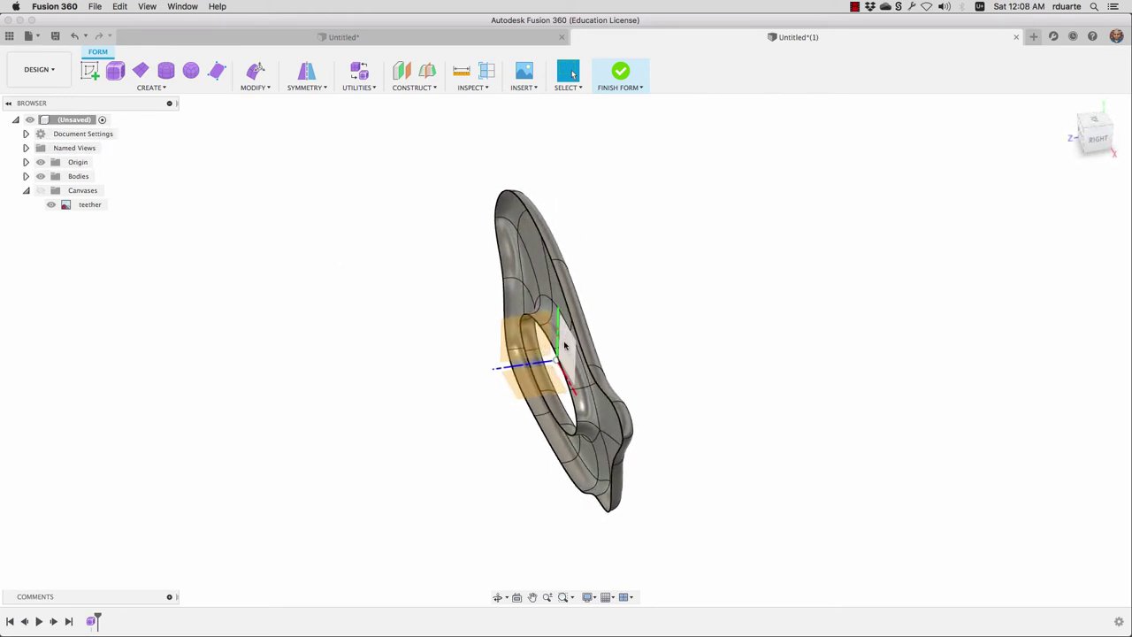
{"action": "scroll", "coordinate": [565, 345], "scroll_direction": "right", "scroll_amount": 5, "text": "shift"}
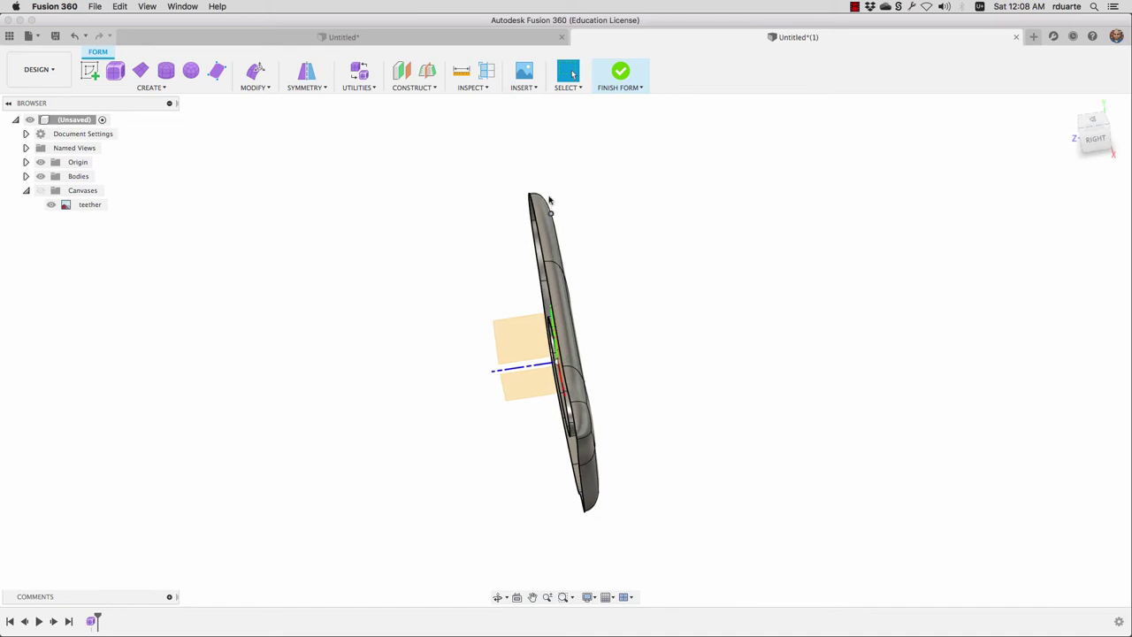
{"action": "scroll", "coordinate": [568, 354], "scroll_direction": "left", "scroll_amount": 5, "text": "shift"}
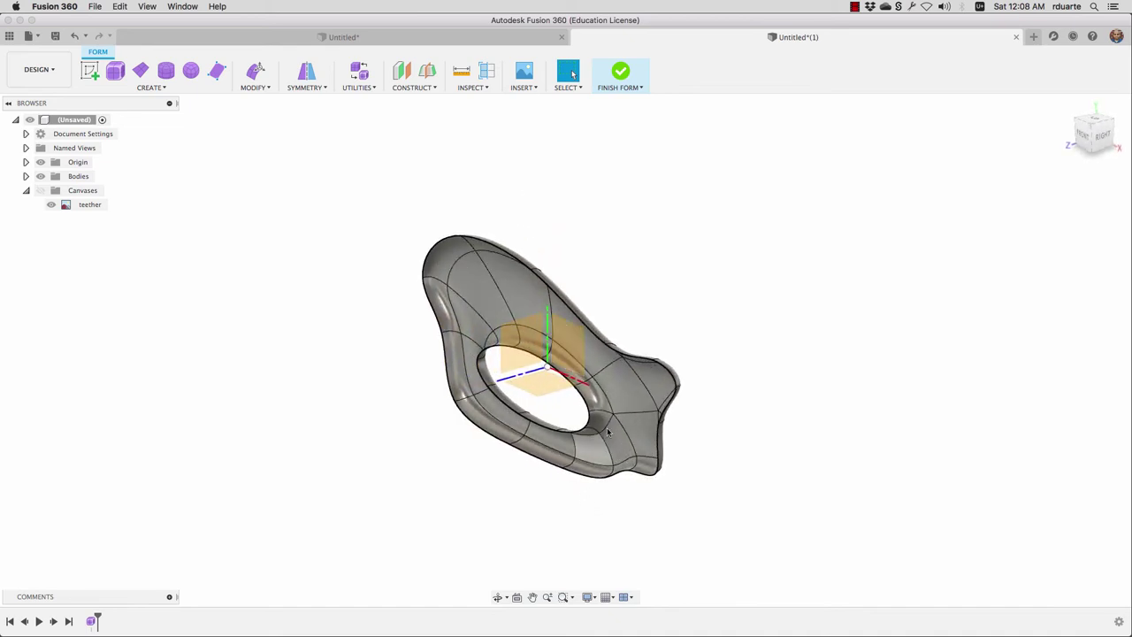
{"action": "scroll", "coordinate": [570, 350], "scroll_direction": "right", "scroll_amount": 5, "text": "shift"}
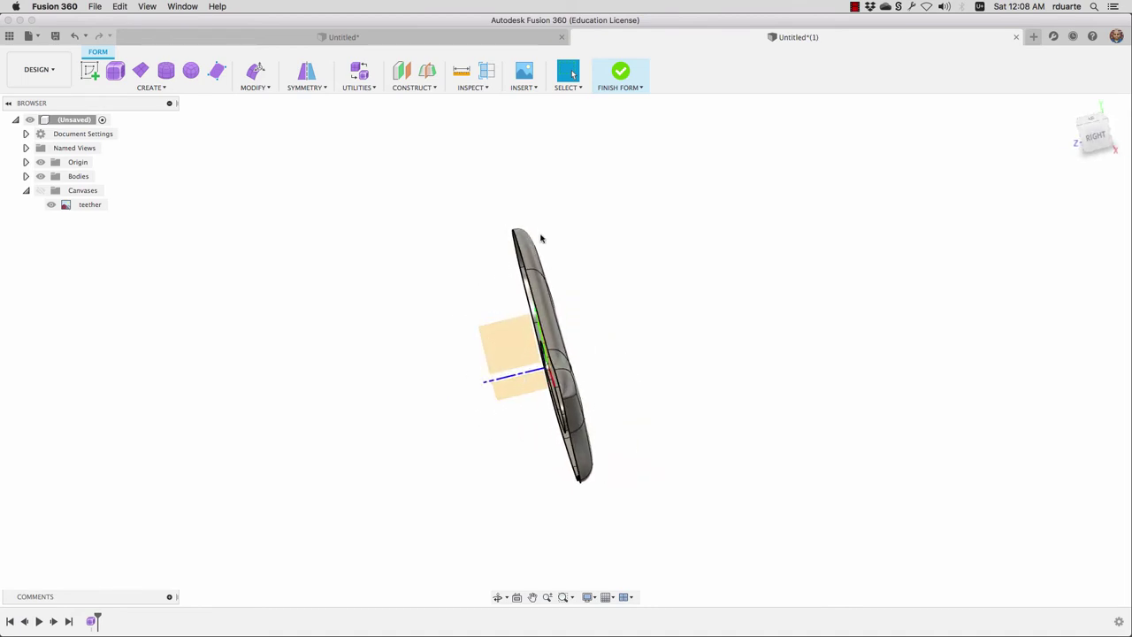
{"action": "scroll", "coordinate": [331, 113], "scroll_direction": "left", "scroll_amount": 5, "text": "shift"}
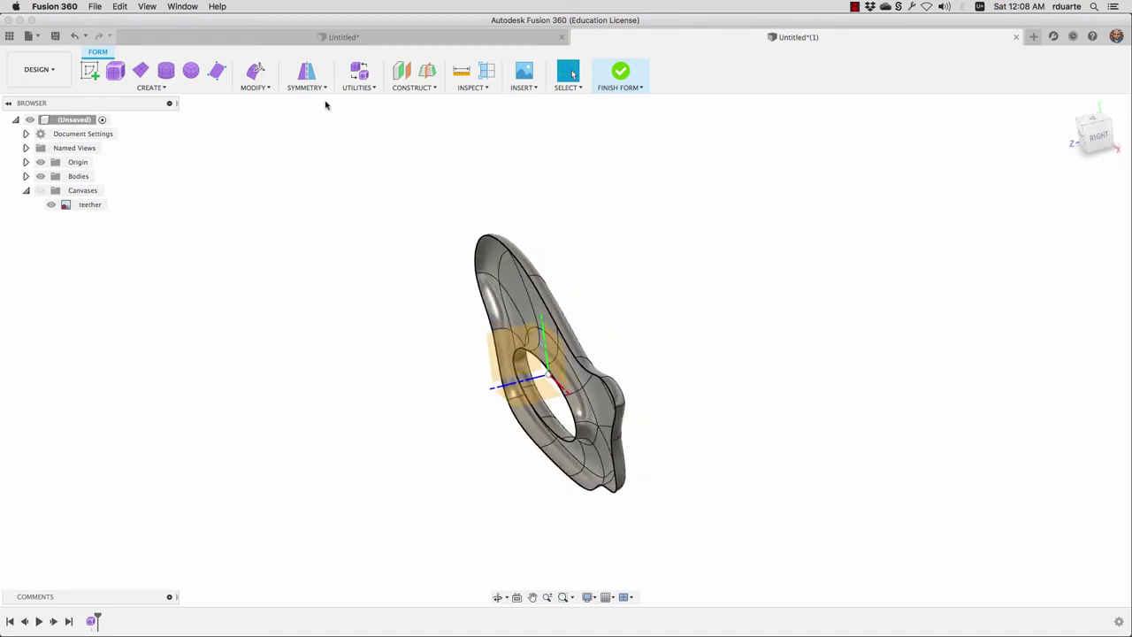
Step: Mirror-duplicate the T-spline body across the XY origin plane with welding on and a 0.01 mm weld tolerance
{"action": "left_click", "coordinate": [316, 87]}
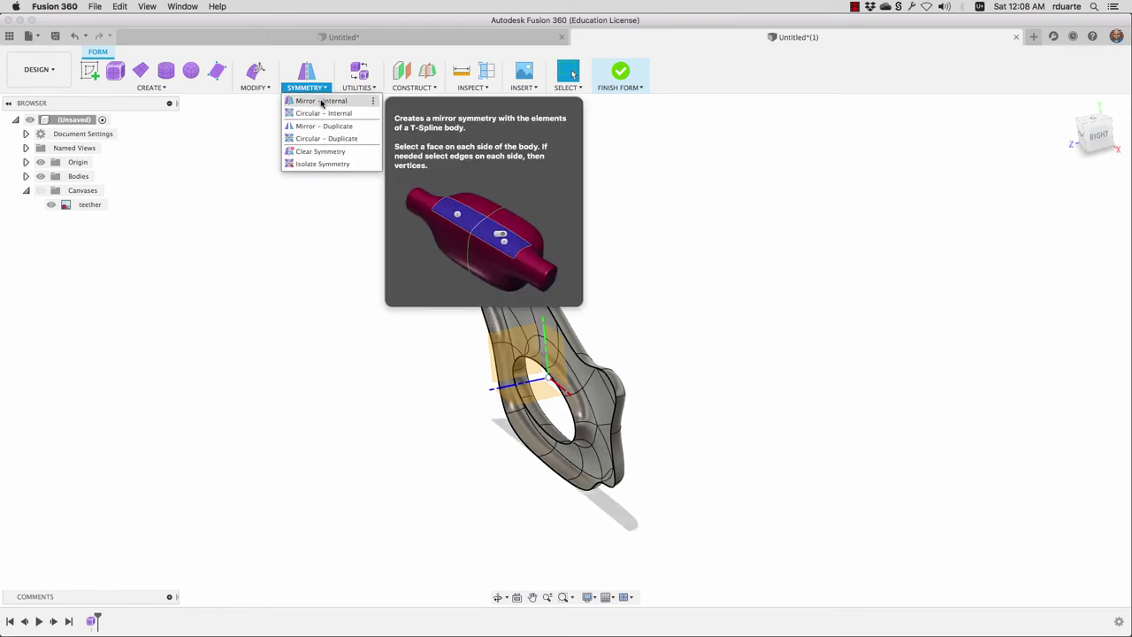
{"action": "left_click", "coordinate": [342, 131]}
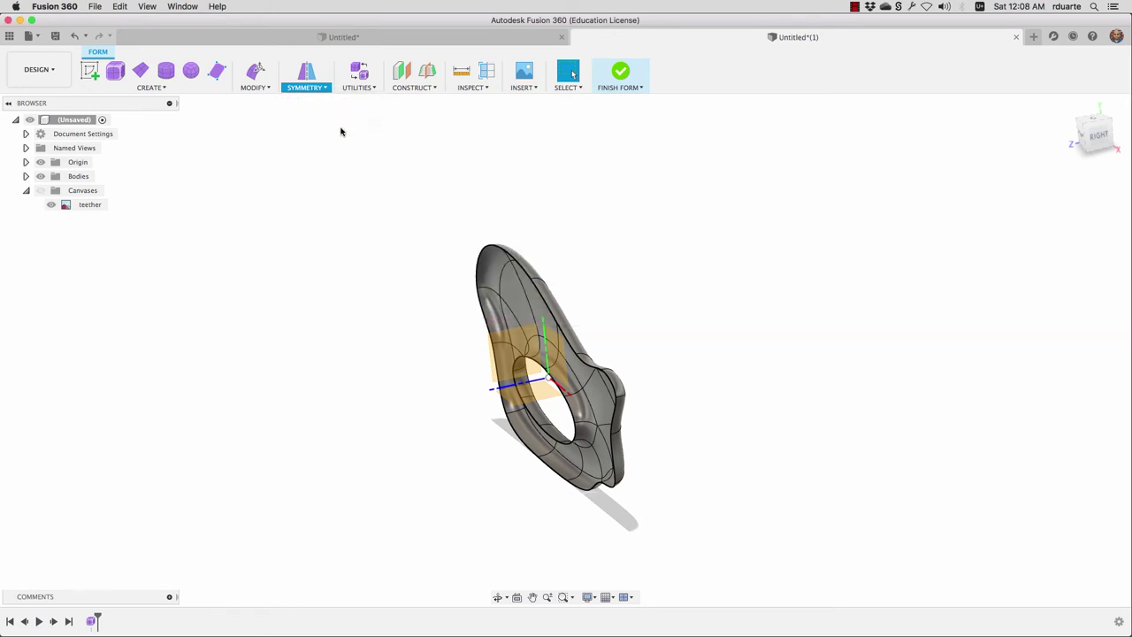
{"action": "left_click", "coordinate": [506, 270]}
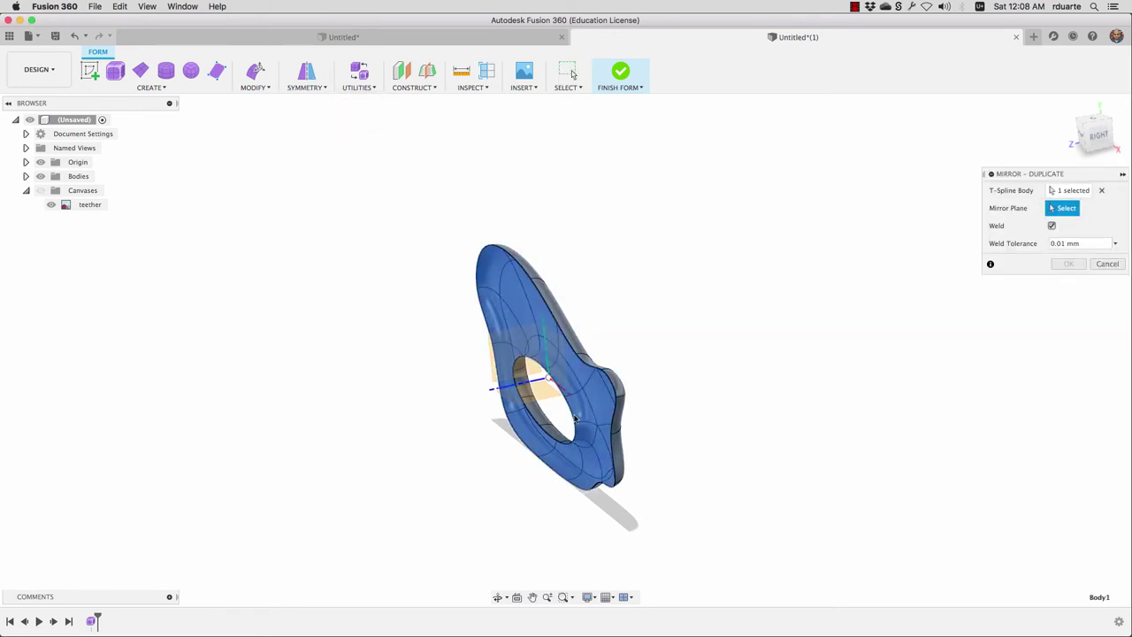
{"action": "left_click", "coordinate": [560, 370]}
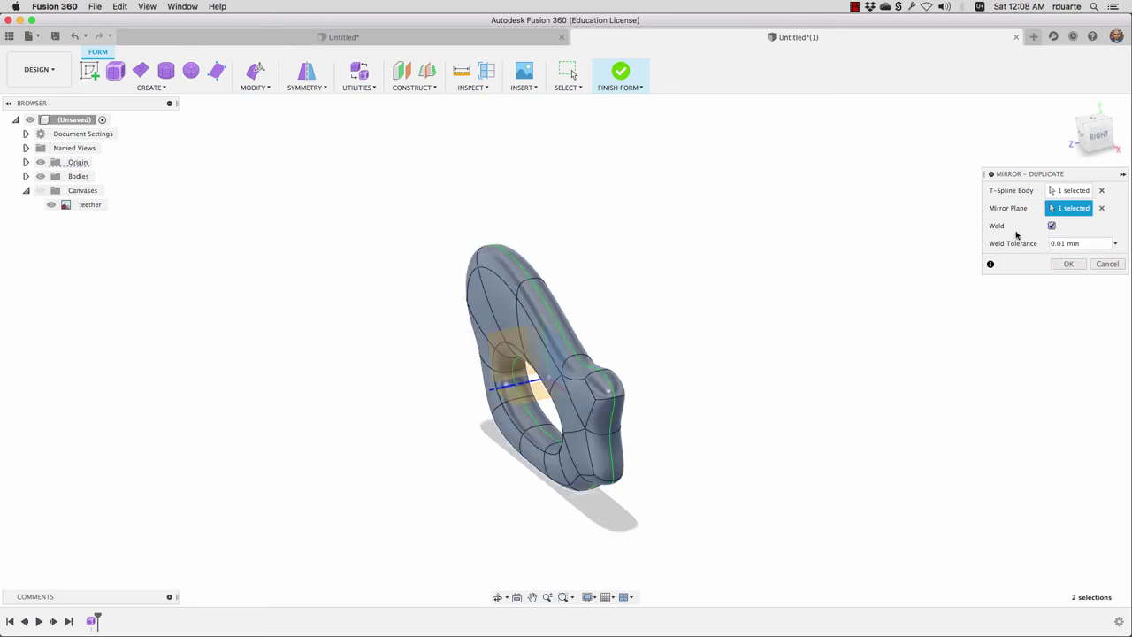
{"action": "left_click", "coordinate": [1066, 264]}
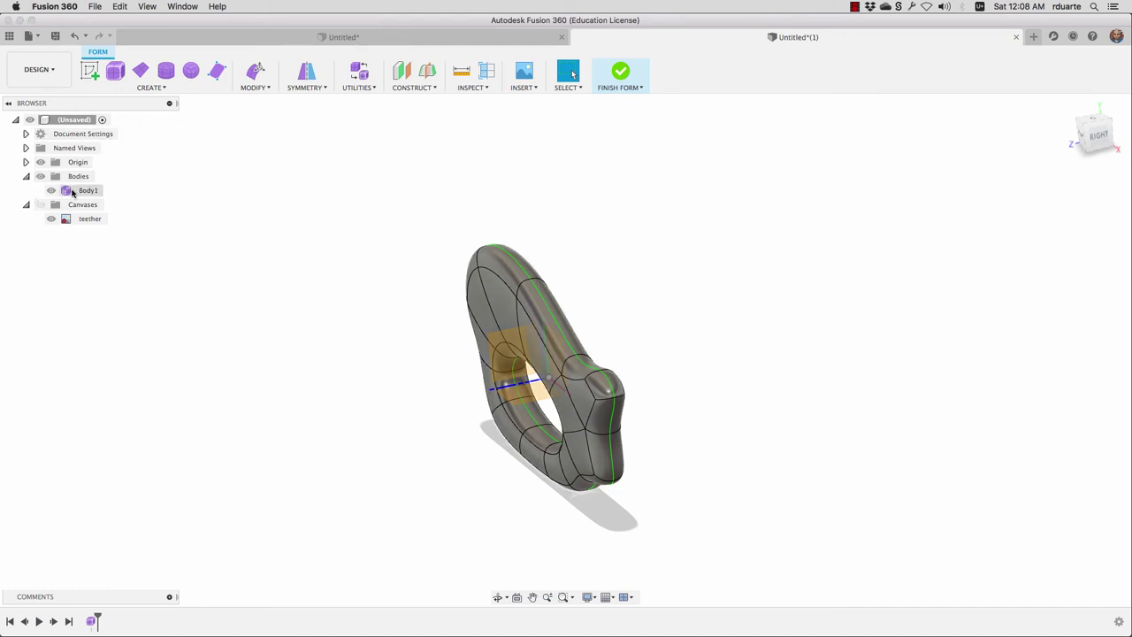
Step: Examine the mirrored whale form's thickness and symmetry line from the front, both sides and above
{"action": "middle_click_drag", "start_coordinate": [708, 295], "coordinate": [718, 306], "text": "shift"}
{"action": "scroll", "coordinate": [718, 307], "scroll_direction": "left", "scroll_amount": 10, "text": "shift"}
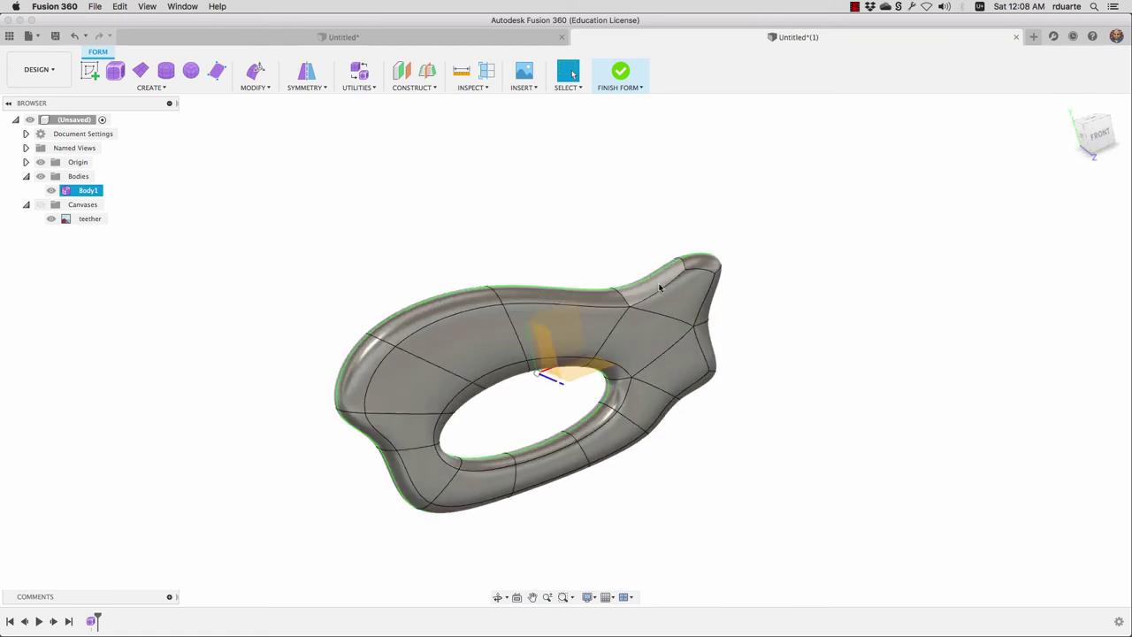
{"action": "scroll", "coordinate": [722, 289], "scroll_direction": "left", "scroll_amount": 10, "text": "shift"}
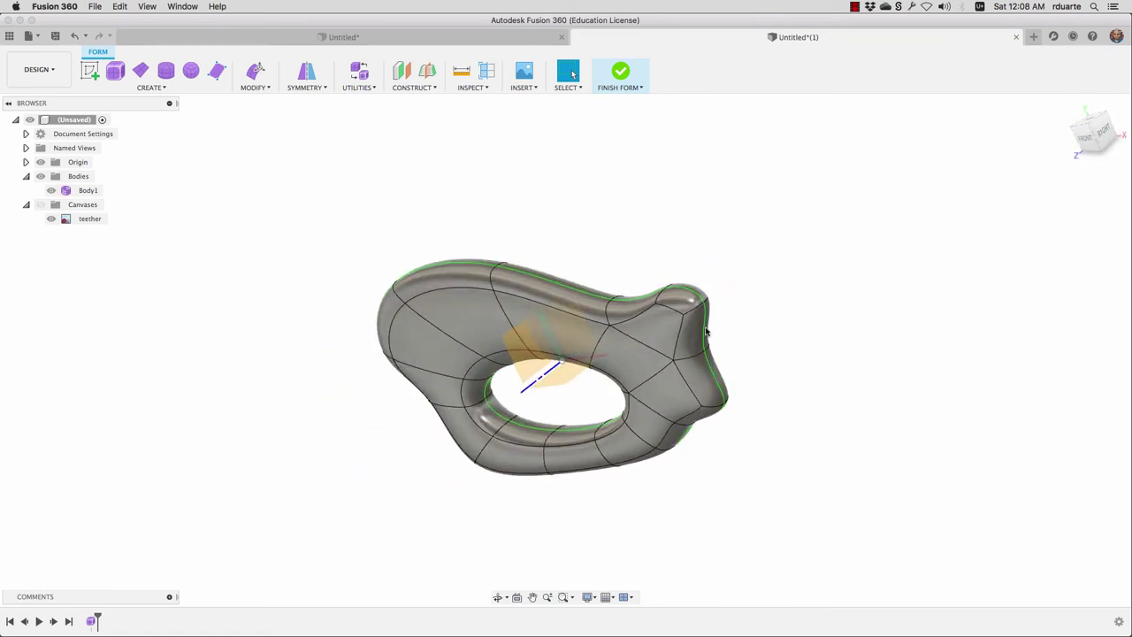
{"action": "scroll", "coordinate": [711, 333], "scroll_direction": "left", "scroll_amount": 10, "text": "shift"}
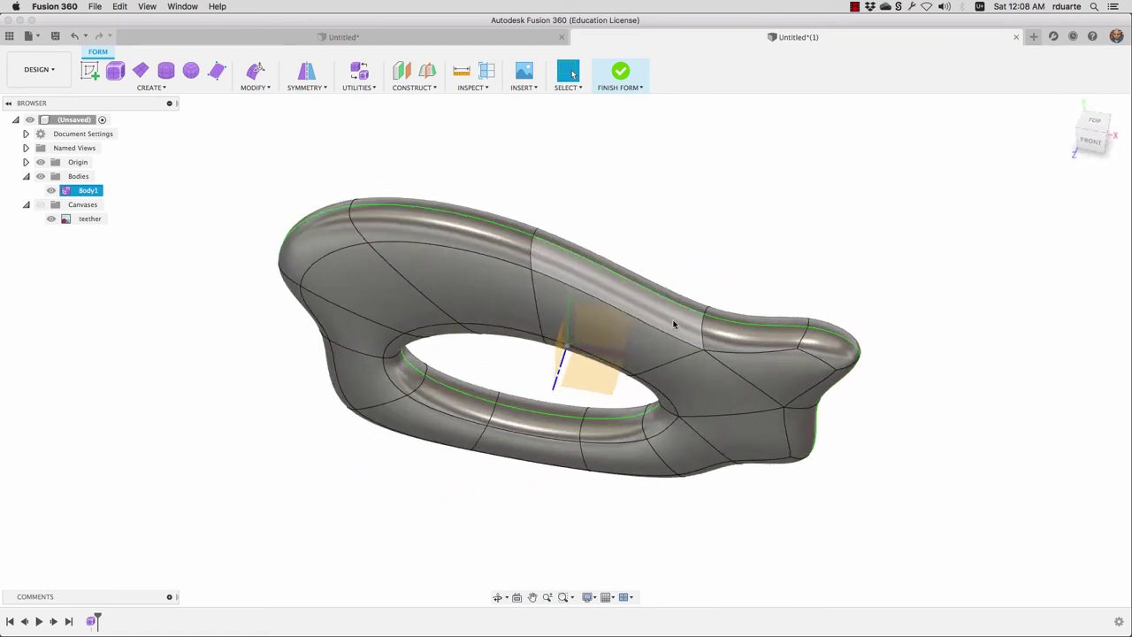
{"action": "scroll", "coordinate": [626, 320], "scroll_direction": "left", "scroll_amount": 6, "text": "shift"}
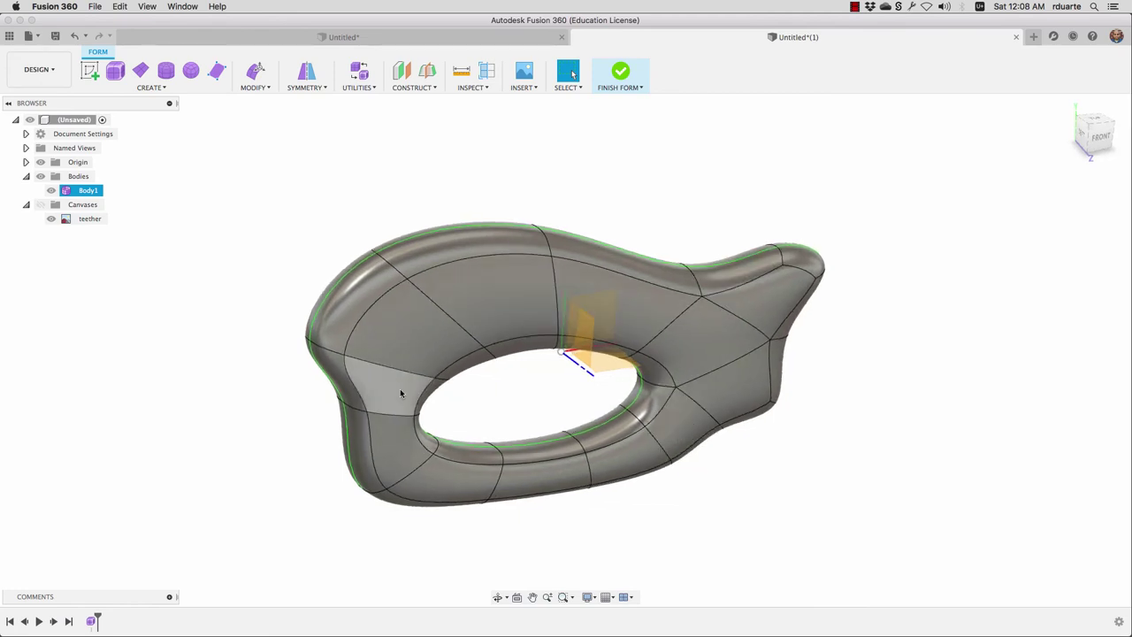
{"action": "scroll", "coordinate": [400, 393], "scroll_direction": "left", "scroll_amount": 5, "text": "shift"}
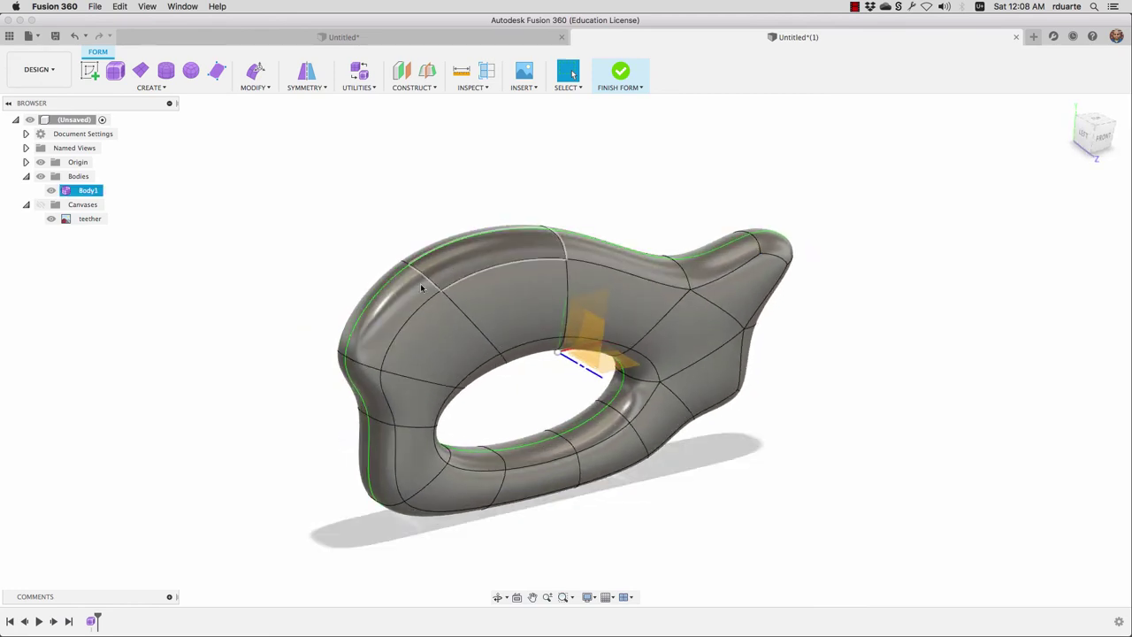
{"action": "middle_click_drag", "start_coordinate": [366, 354], "coordinate": [532, 306], "text": "shift"}
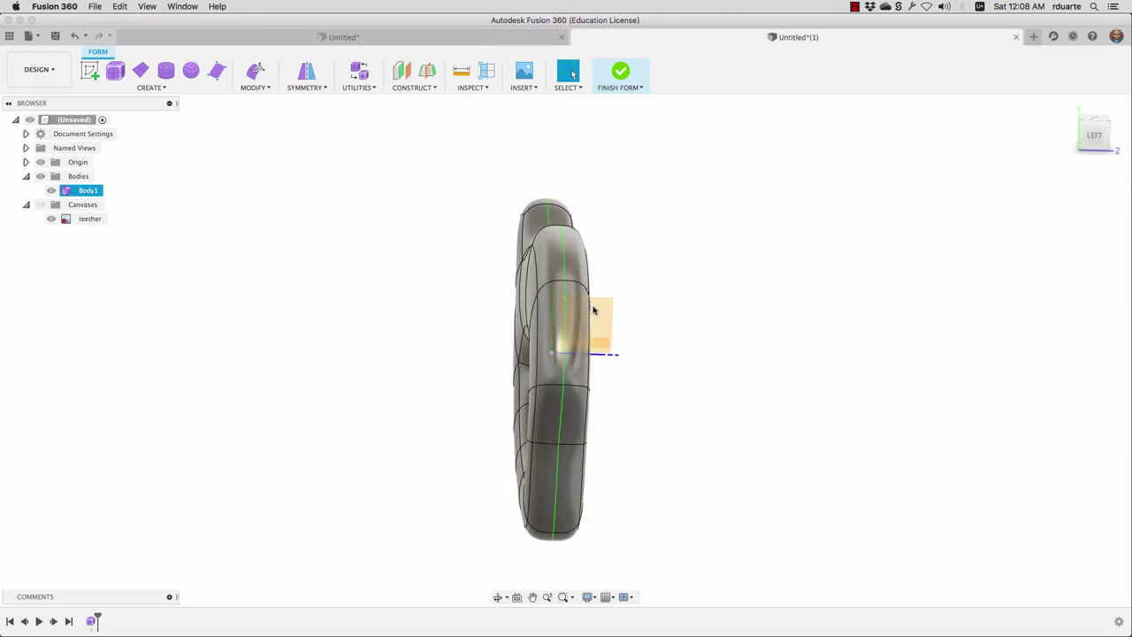
{"action": "scroll", "coordinate": [594, 309], "scroll_direction": "right", "scroll_amount": 6, "text": "shift"}
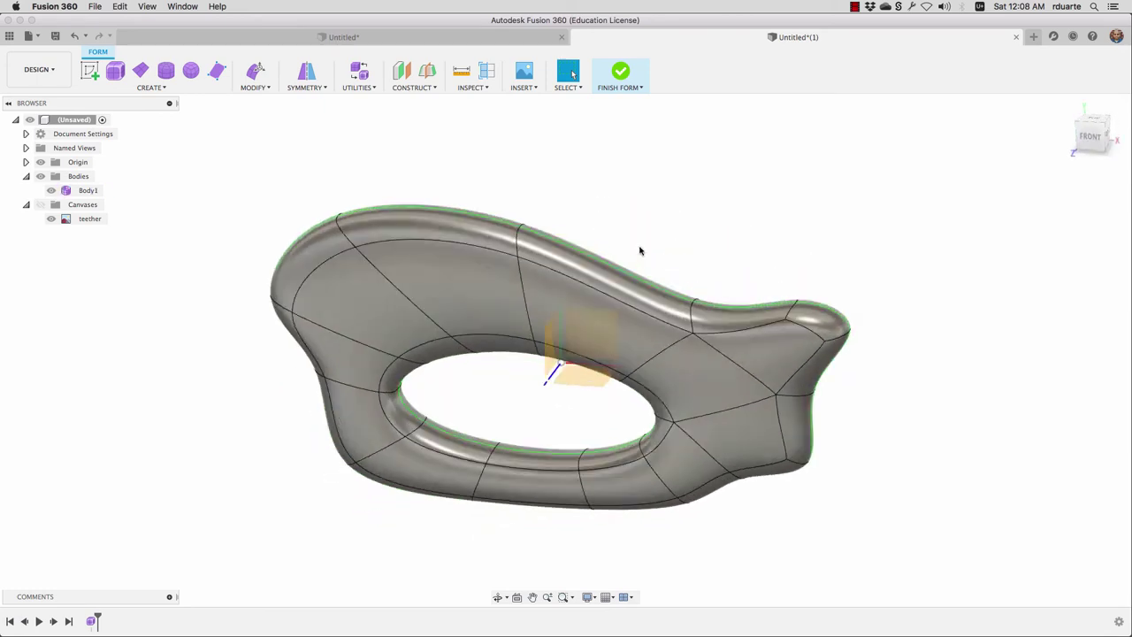
{"action": "scroll", "coordinate": [641, 251], "scroll_direction": "right", "scroll_amount": 10, "text": "shift"}
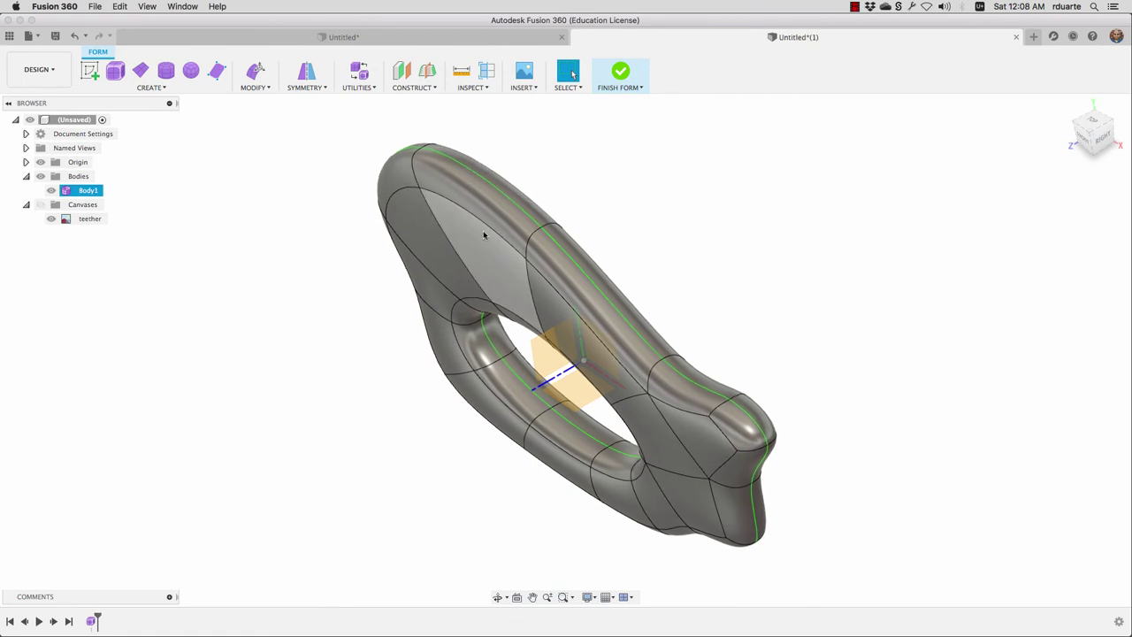
Step: Edit the form by moving the two large head and upper-body side faces 3 mm outward, and finish the form
{"action": "left_click", "coordinate": [255, 72]}
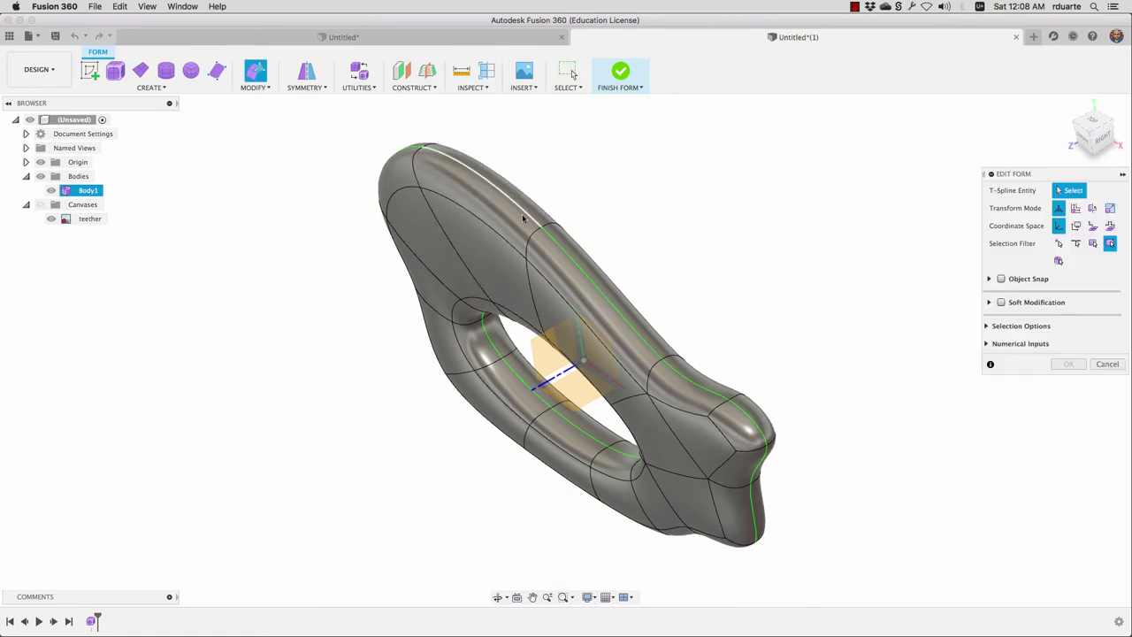
{"action": "scroll", "coordinate": [450, 261], "scroll_direction": "right", "scroll_amount": 3, "text": "shift"}
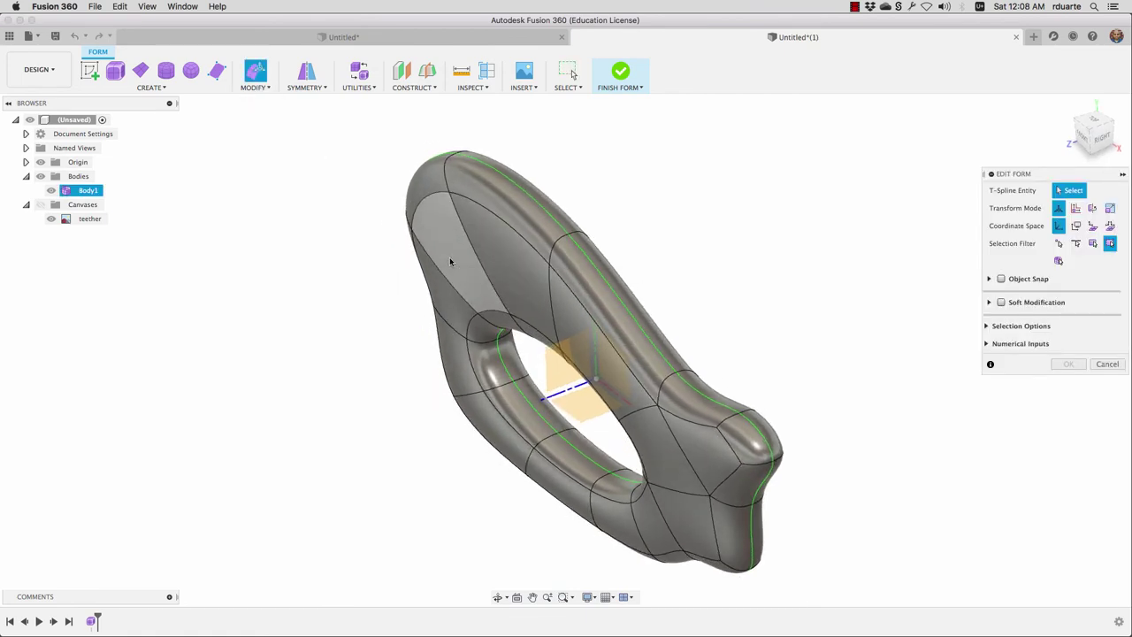
{"action": "left_click", "coordinate": [449, 255]}
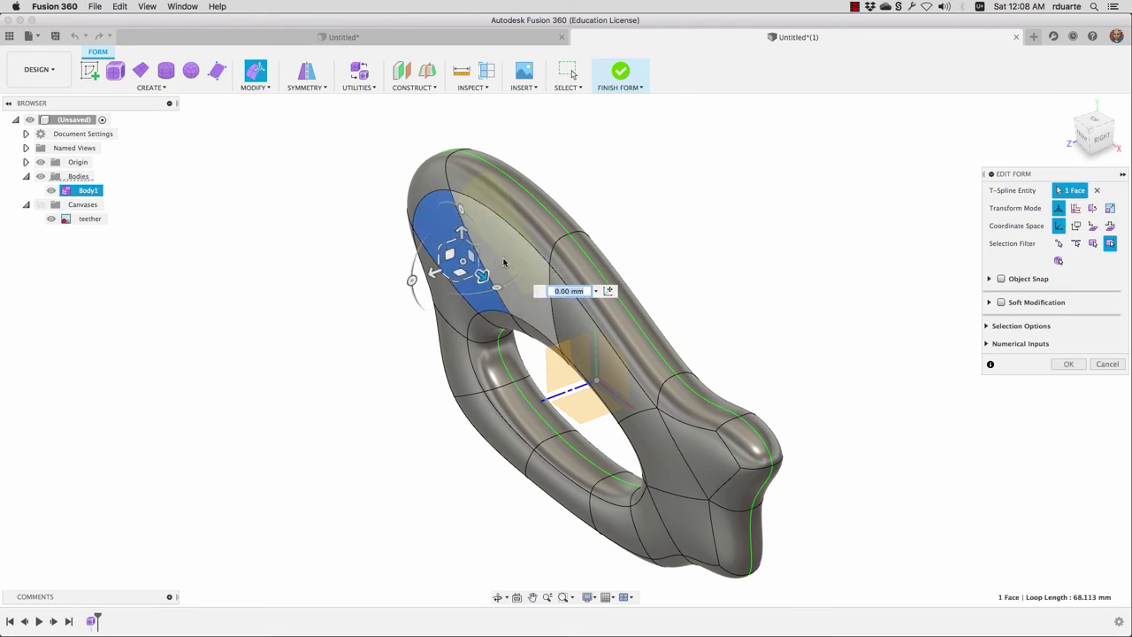
{"action": "left_click", "coordinate": [507, 263], "text": "shift"}
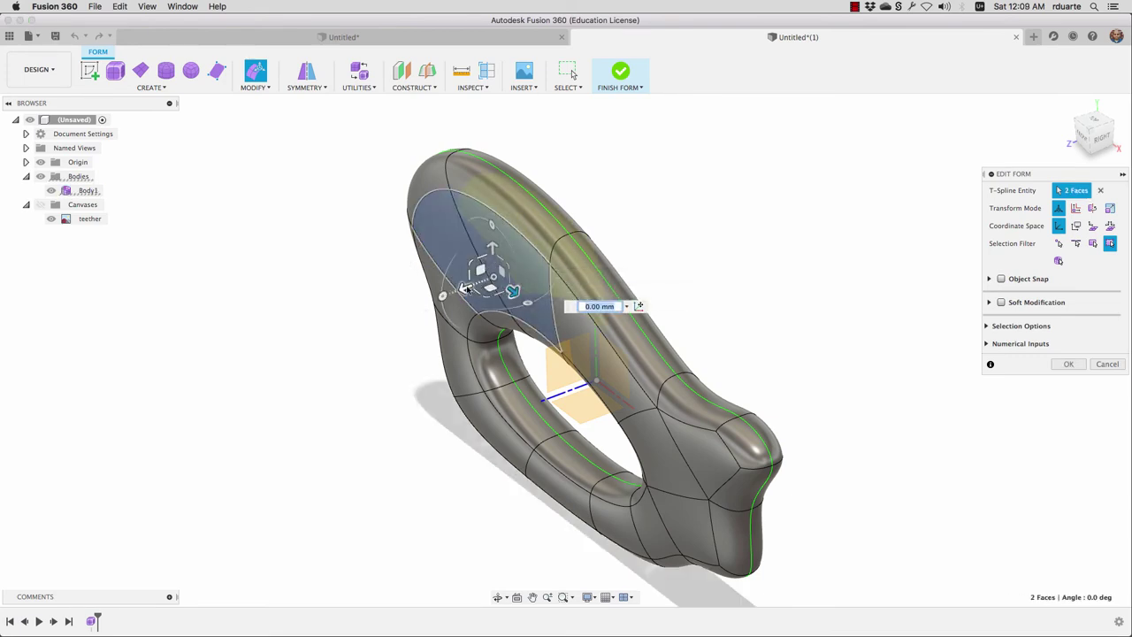
{"action": "left_click_drag", "start_coordinate": [461, 289], "coordinate": [448, 295]}
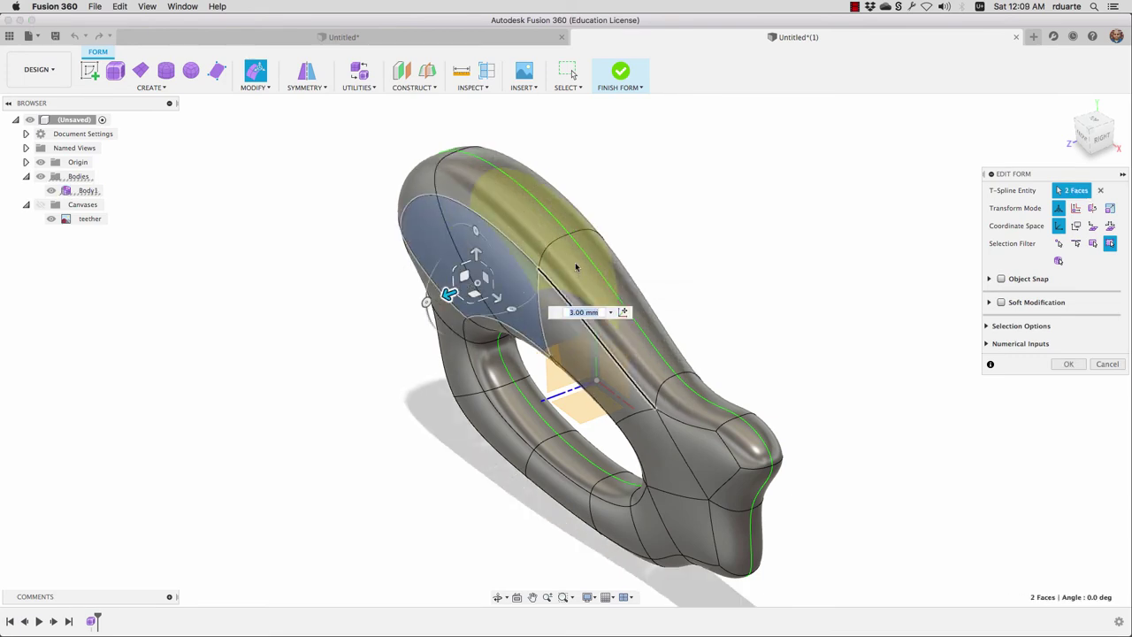
{"action": "scroll", "coordinate": [578, 240], "scroll_direction": "left", "scroll_amount": 10, "text": "shift"}
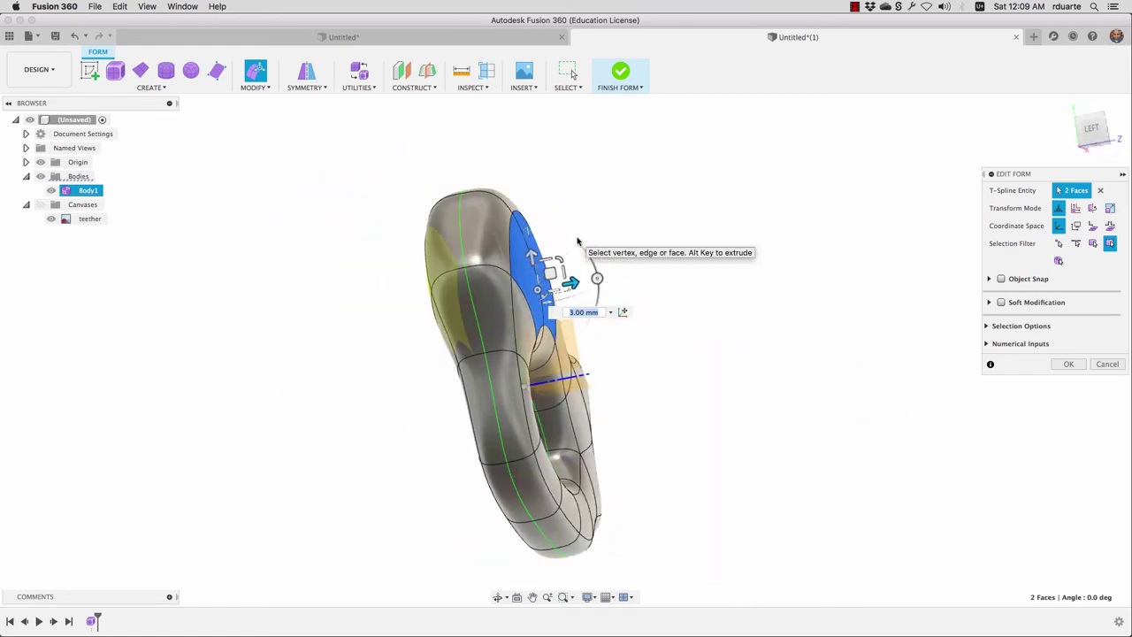
{"action": "middle_click_drag", "start_coordinate": [578, 241], "coordinate": [645, 374], "text": "shift"}
{"action": "left_click", "coordinate": [1069, 364]}
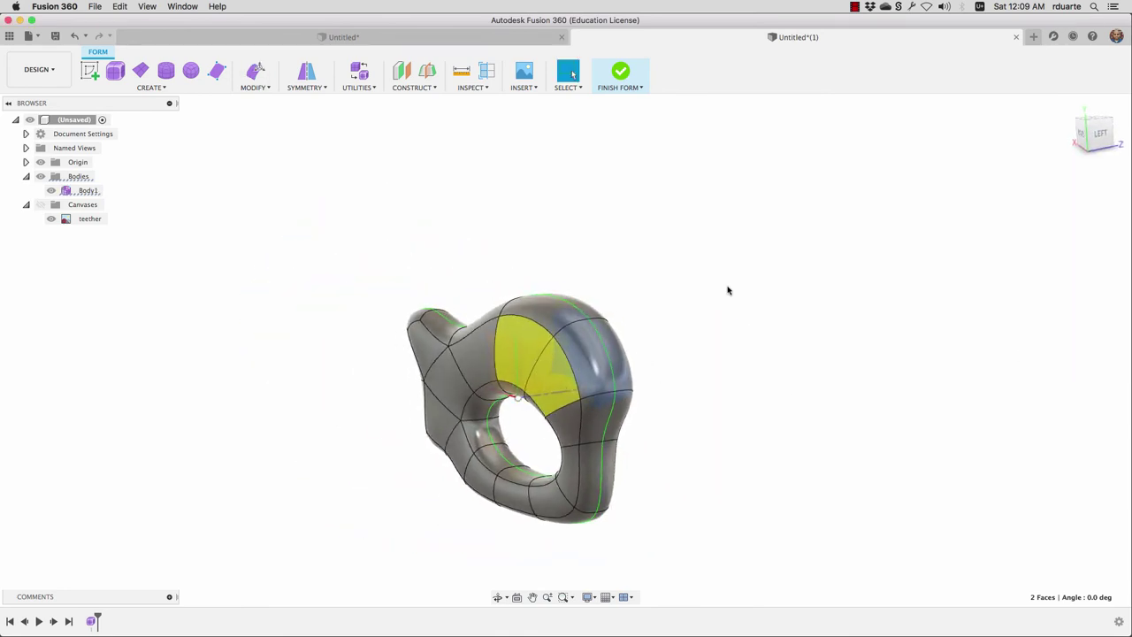
{"action": "middle_click_drag", "start_coordinate": [728, 290], "coordinate": [655, 257], "text": "shift"}
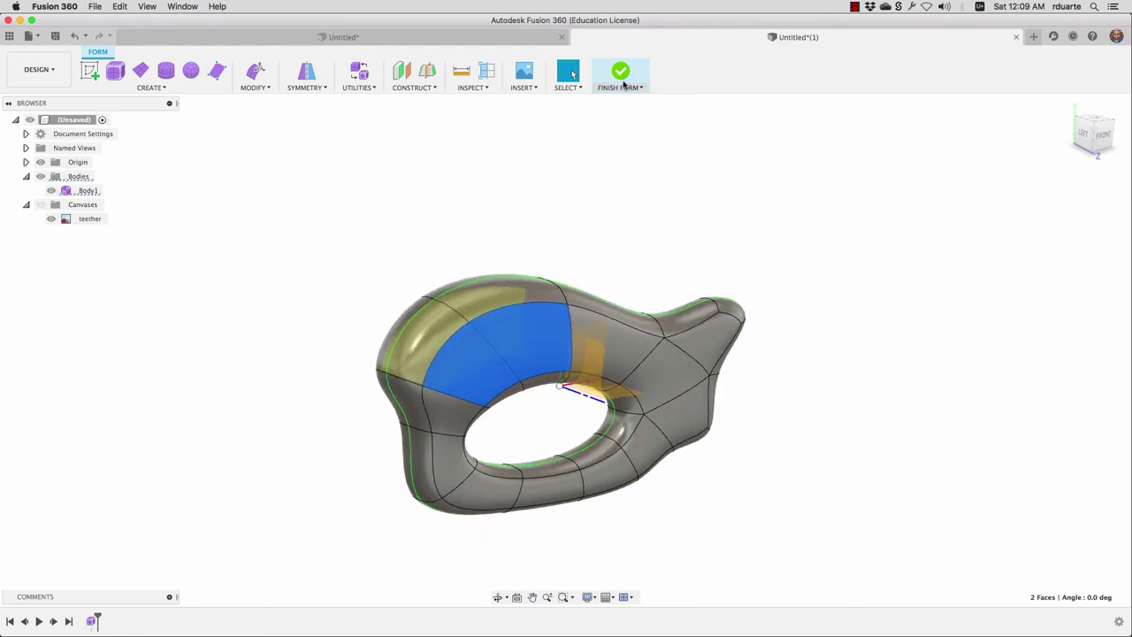
{"action": "left_click", "coordinate": [619, 75]}
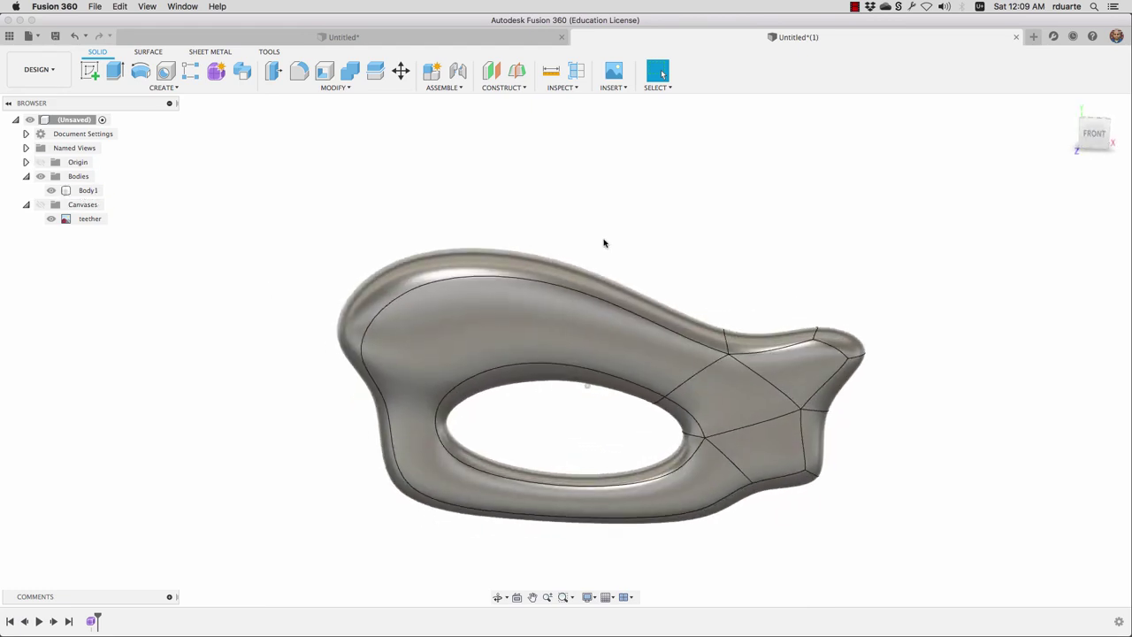
Step: Create a tapped hole 10 mm deep on the lower tail face, with an ISO Metric profile thread of size 5.0 mm
{"action": "left_click", "coordinate": [165, 73]}
{"action": "left_click", "coordinate": [765, 424]}
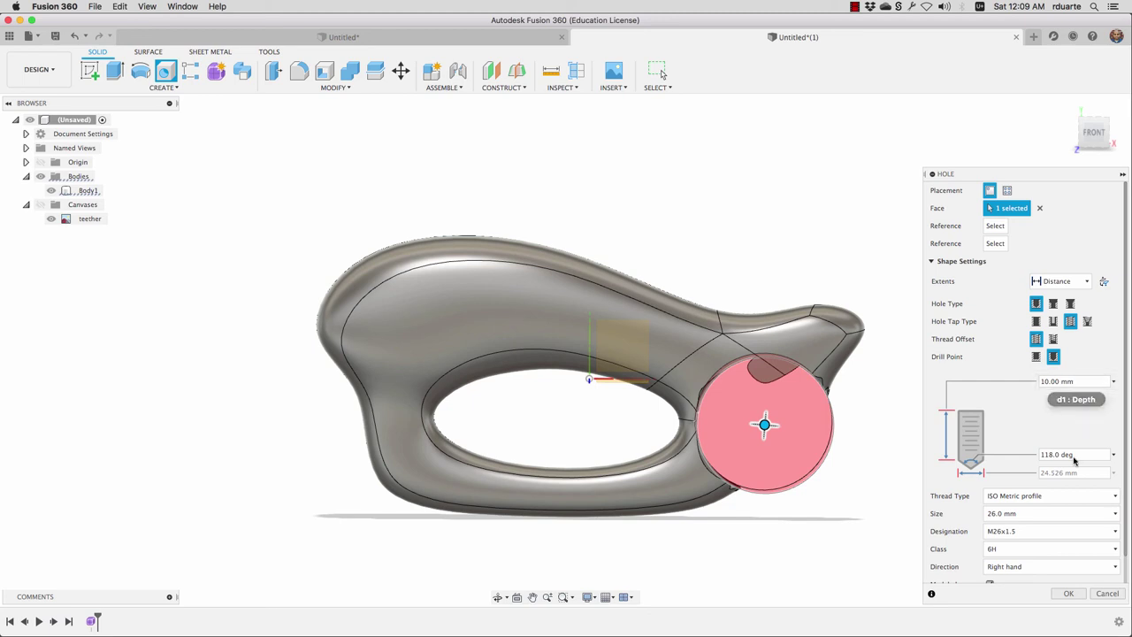
{"action": "left_click", "coordinate": [1028, 512]}
{"action": "scroll", "coordinate": [1017, 540], "scroll_direction": "up", "scroll_amount": 5}
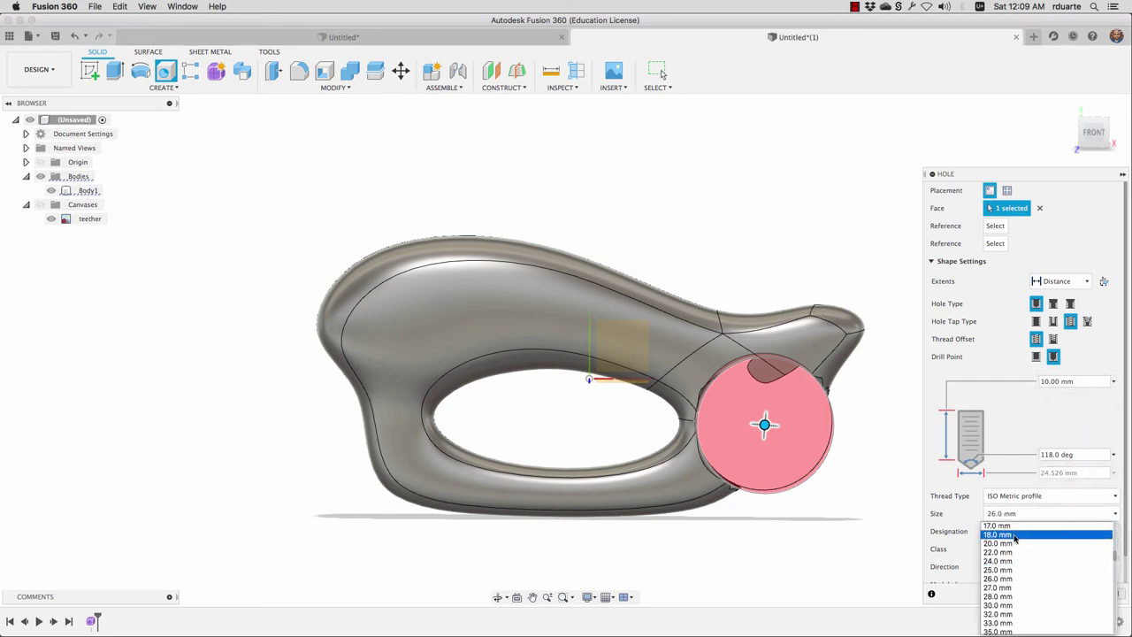
{"action": "left_click", "coordinate": [1016, 552]}
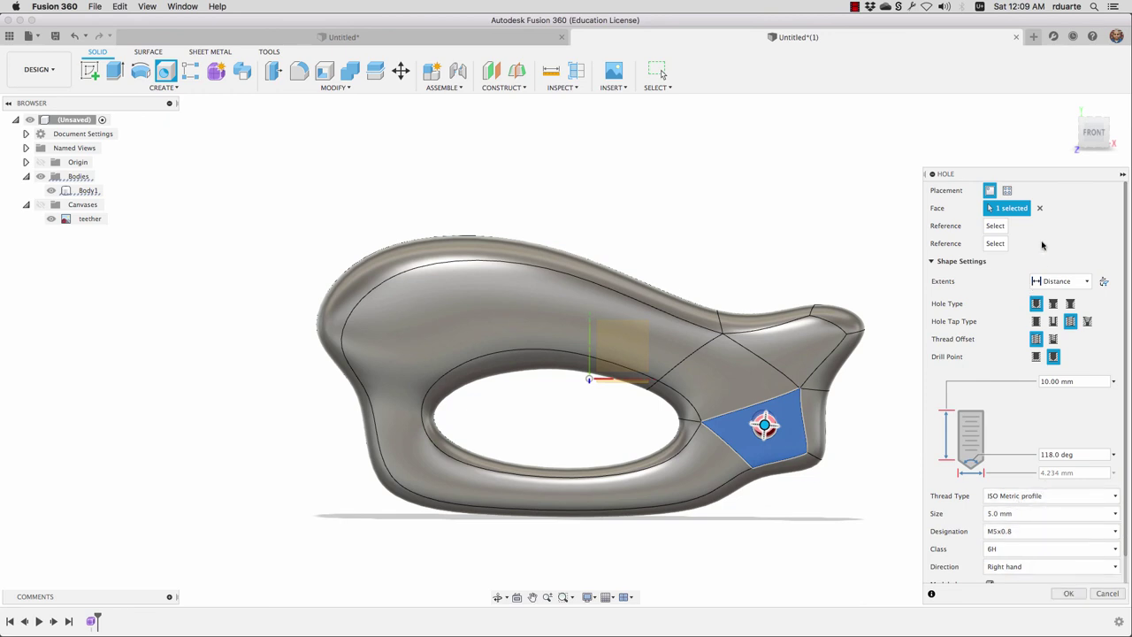
{"action": "left_click_drag", "start_coordinate": [1095, 133], "coordinate": [1065, 159]}
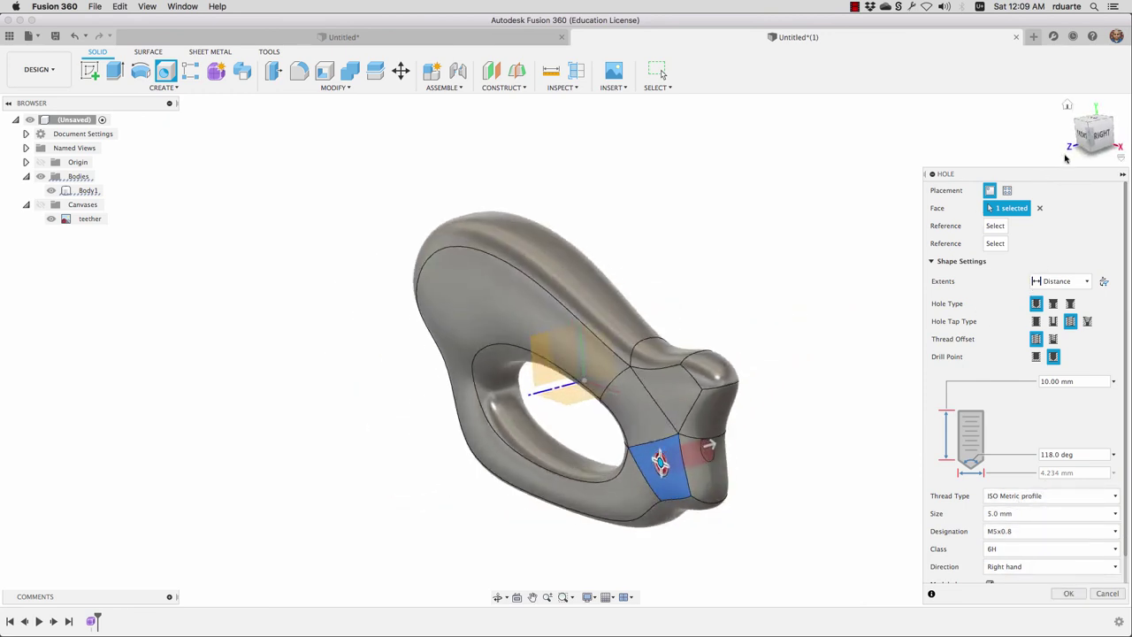
{"action": "scroll", "coordinate": [1065, 160], "scroll_direction": "right", "scroll_amount": 5, "text": "shift"}
{"action": "scroll", "coordinate": [1066, 160], "scroll_direction": "left", "scroll_amount": 5, "text": "shift"}
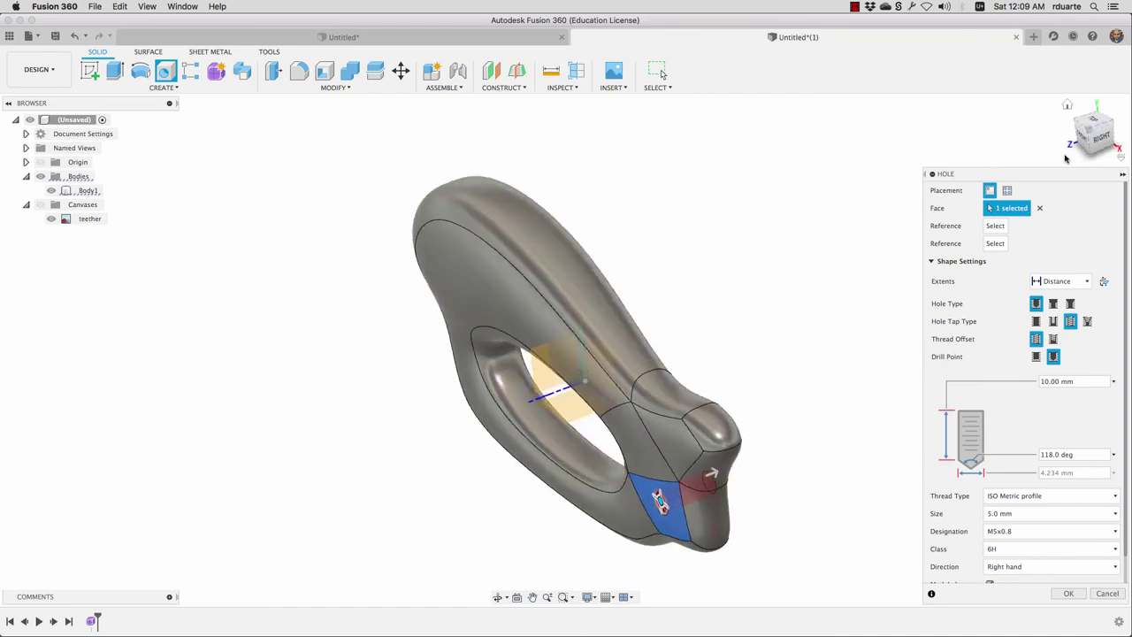
{"action": "scroll", "coordinate": [1065, 159], "scroll_direction": "left", "scroll_amount": 3, "text": "shift"}
{"action": "left_click", "coordinate": [1069, 593]}
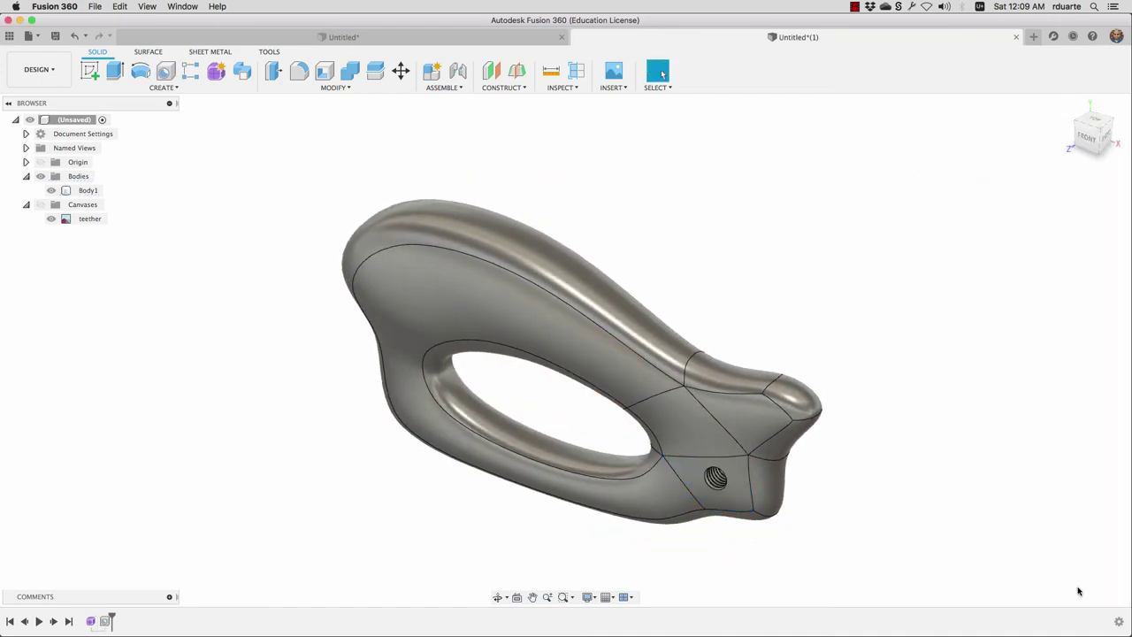
Step: Edit the tail hole feature to make it a simple hole without a thread
{"action": "double_click", "coordinate": [106, 621]}
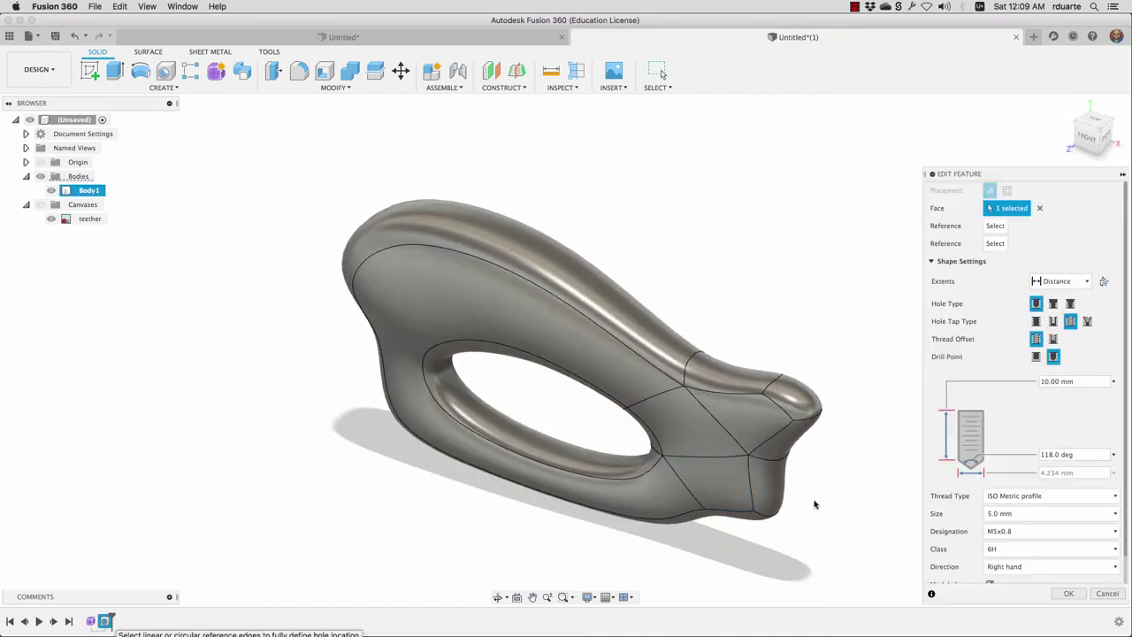
{"action": "left_click", "coordinate": [1037, 322]}
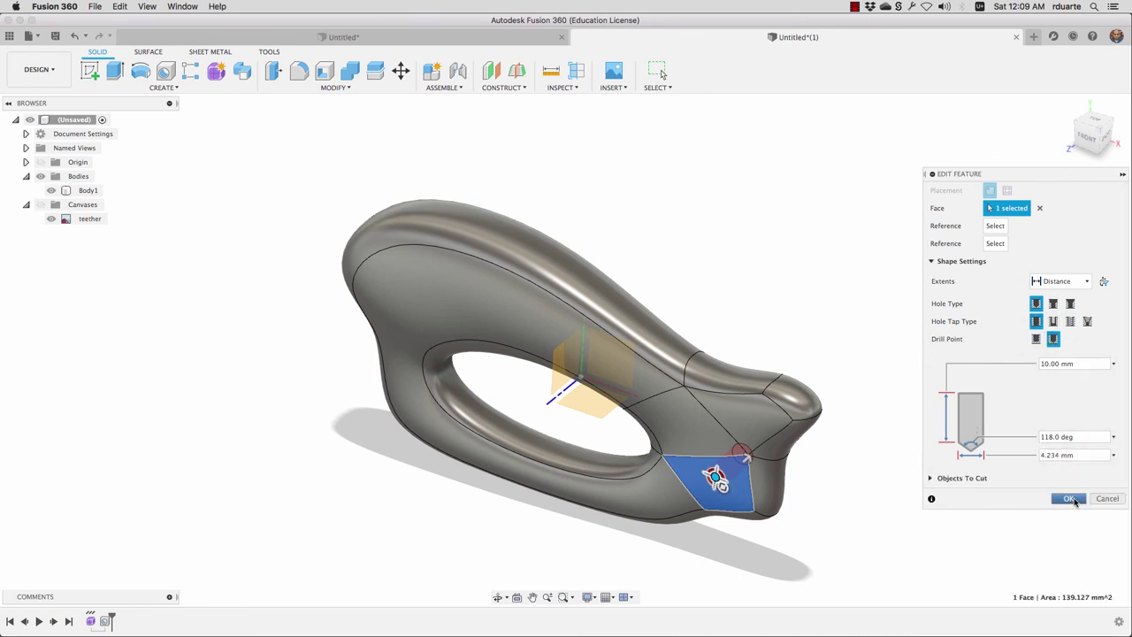
{"action": "left_click", "coordinate": [1070, 499]}
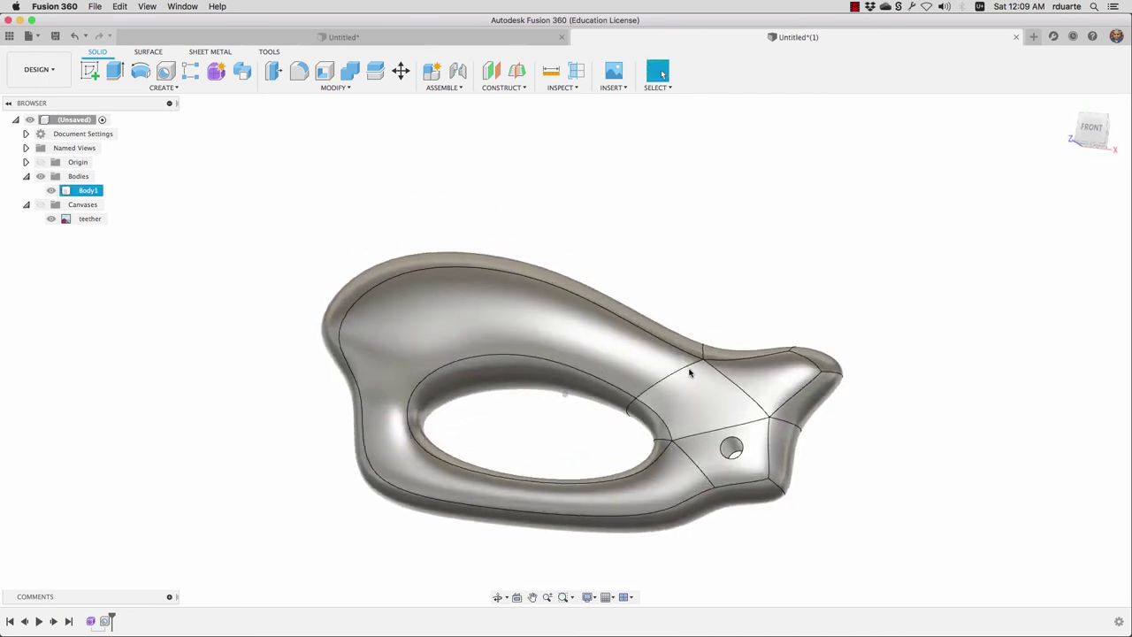
Step: Fillet the tail hole's circular edges on both sides of the body with a 1 mm constant radius
{"action": "left_click", "coordinate": [336, 88]}
{"action": "left_click", "coordinate": [301, 113]}
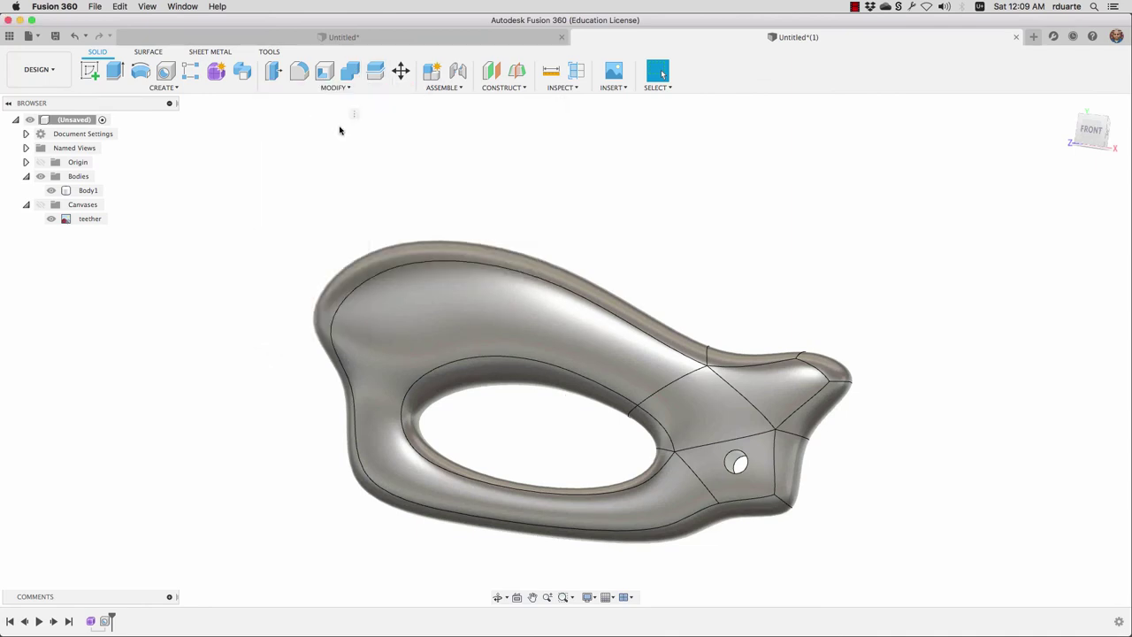
{"action": "left_click", "coordinate": [736, 461]}
{"action": "left_click_drag", "start_coordinate": [742, 455], "coordinate": [738, 455]}
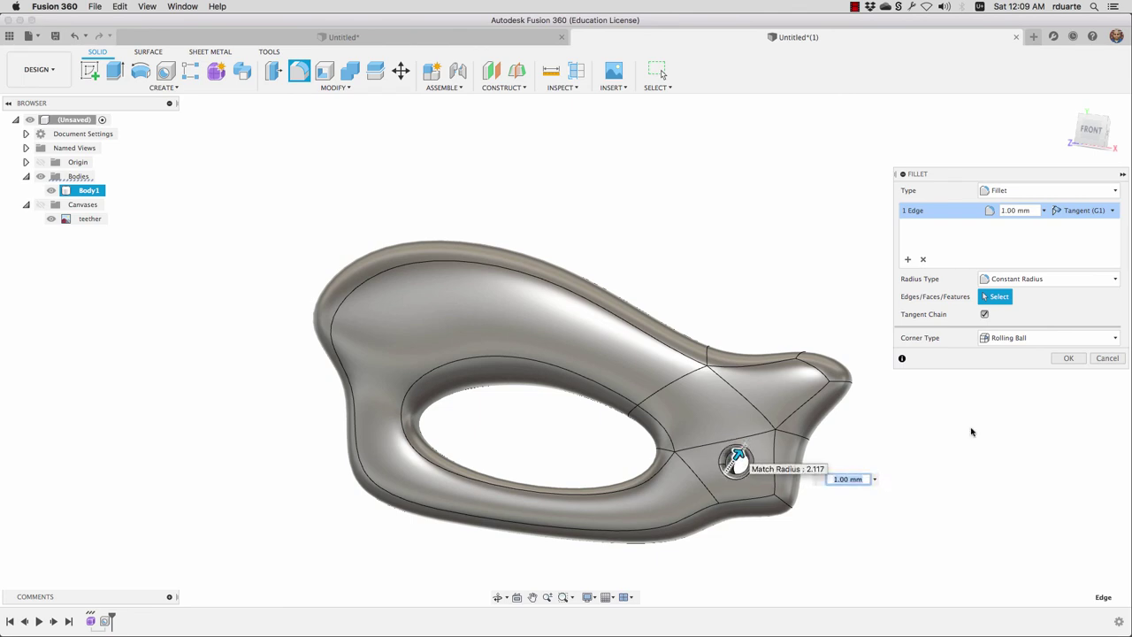
{"action": "middle_click_drag", "start_coordinate": [1054, 375], "coordinate": [536, 507], "text": "shift"}
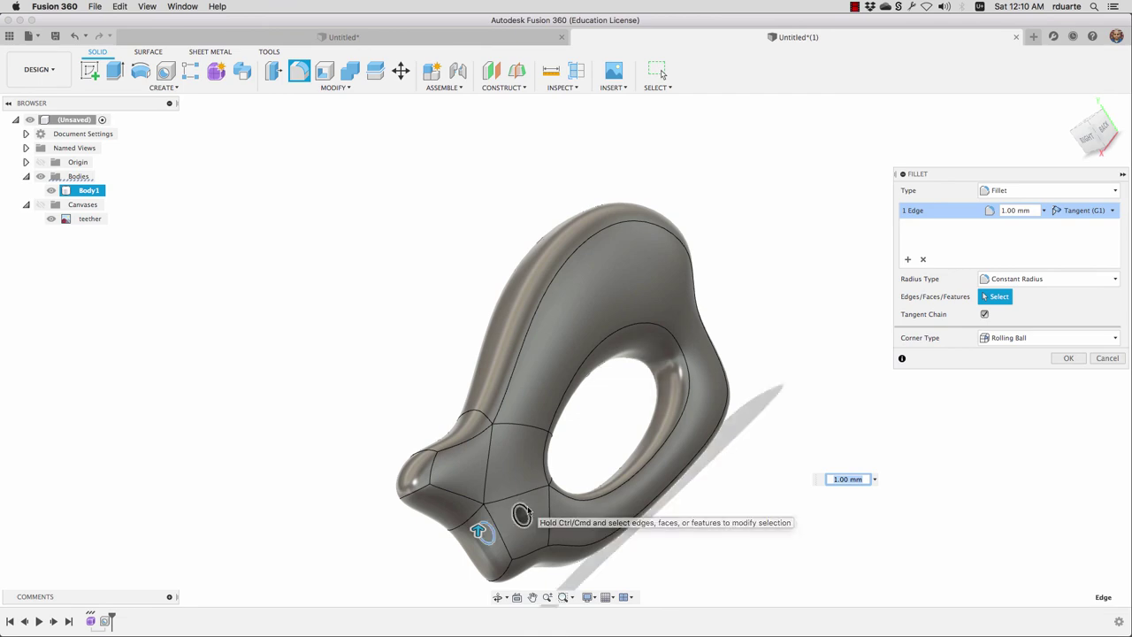
{"action": "left_click", "coordinate": [527, 512]}
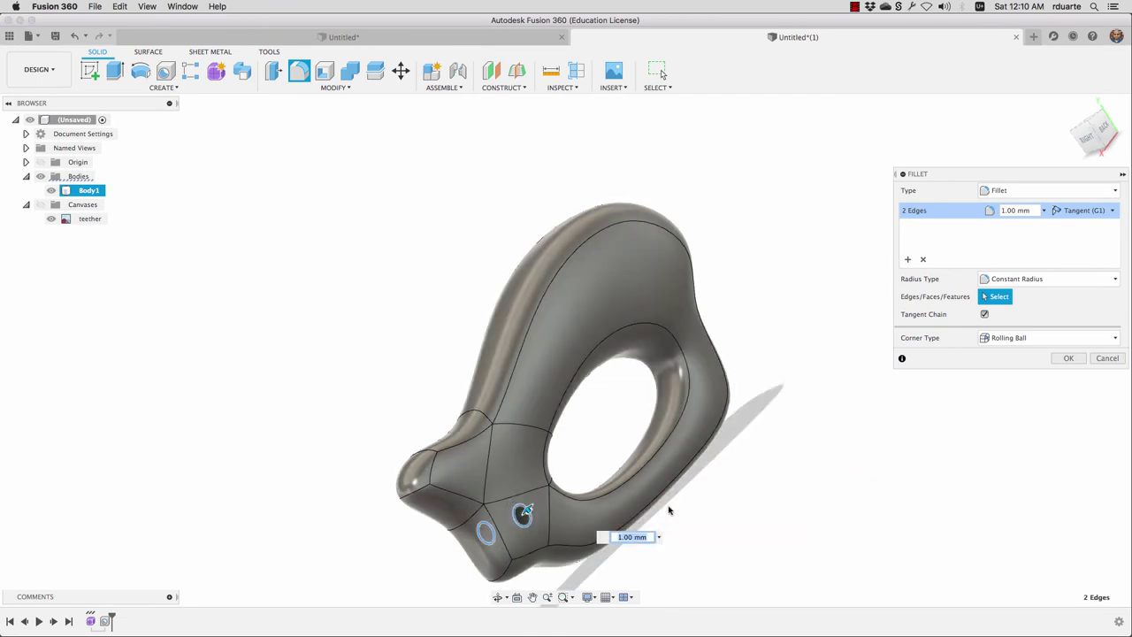
{"action": "left_click", "coordinate": [1068, 358]}
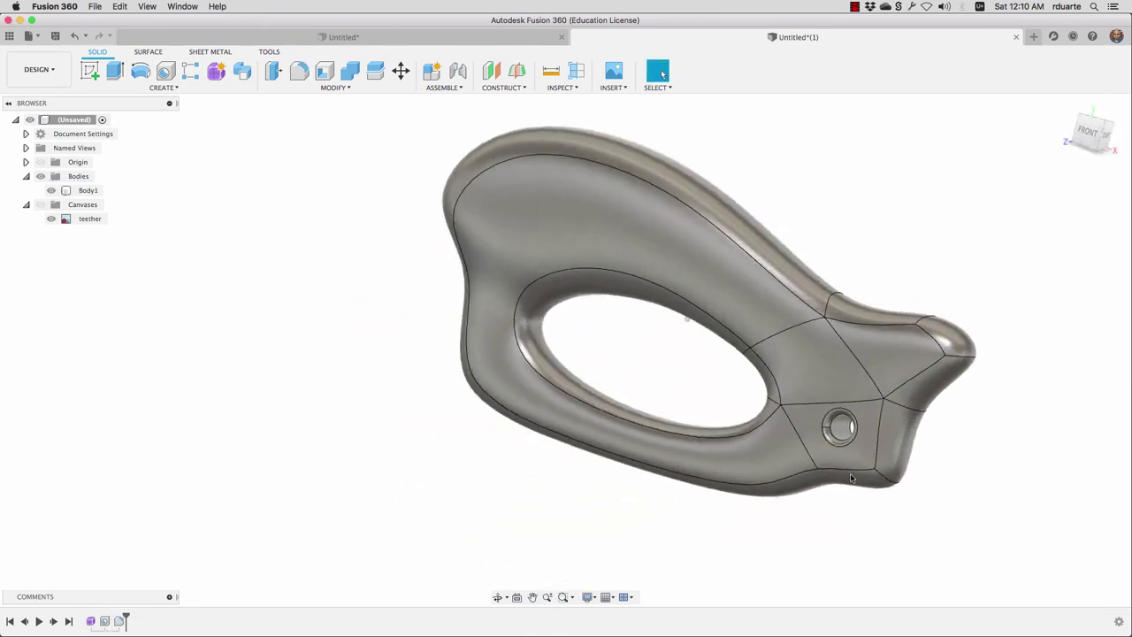